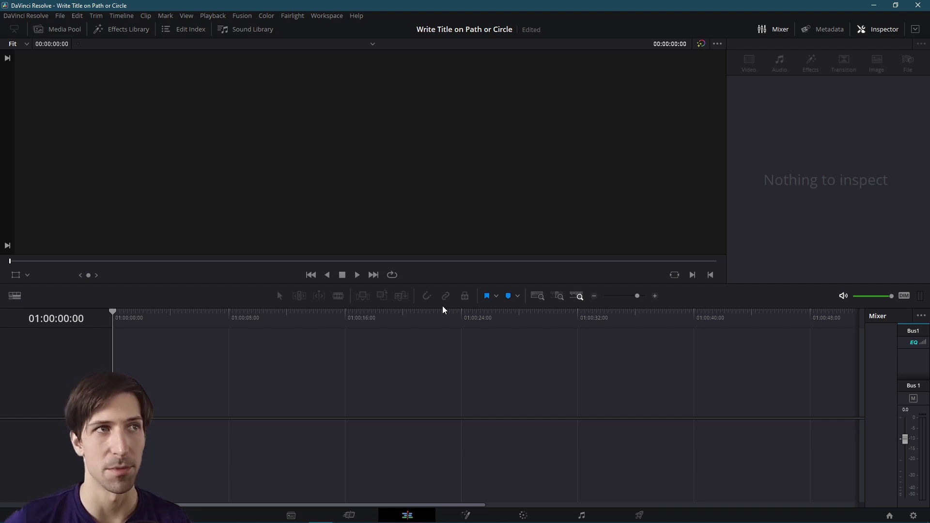
# Drag a Fusion Composition onto a new timeline's Video 1 track, keeping its 5-second length
pyautogui.click(109, 31)
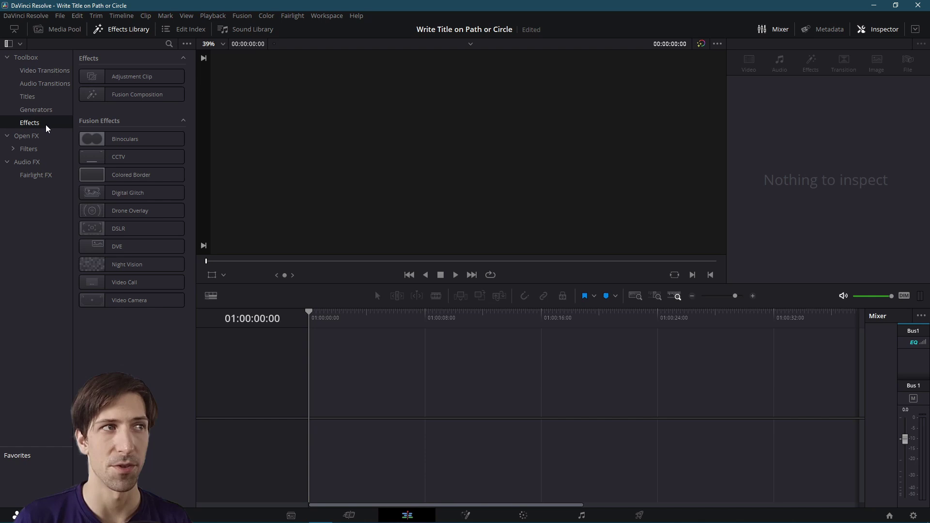
pyautogui.click(100, 99)
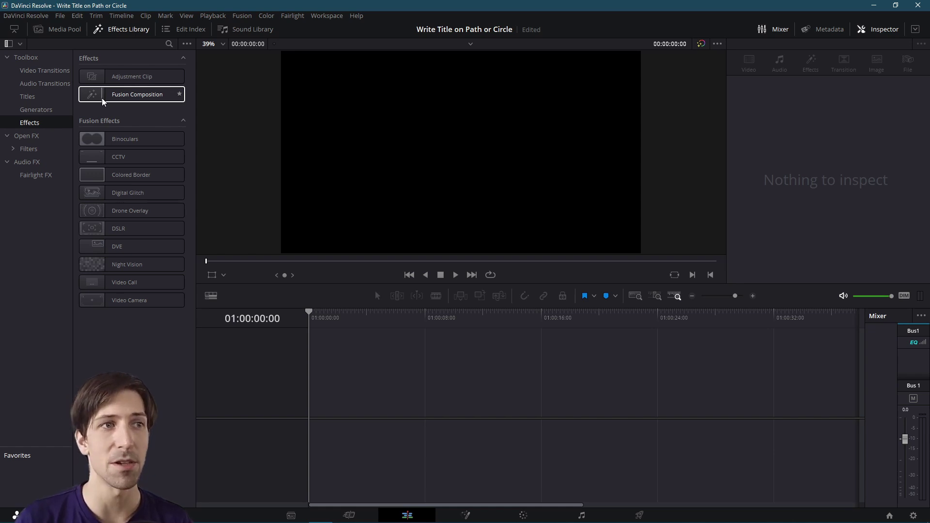
pyautogui.moveTo(103, 101); pyautogui.dragTo(321, 383)
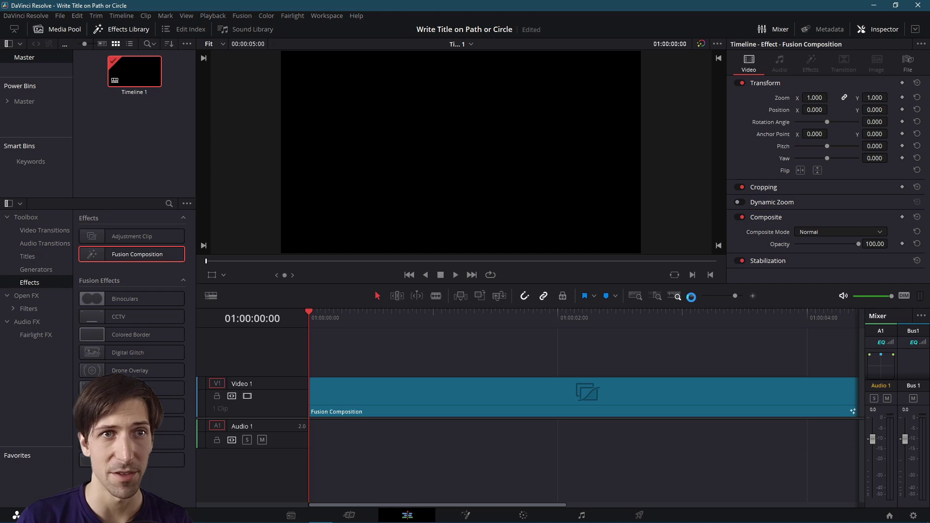
pyautogui.click(691, 296)
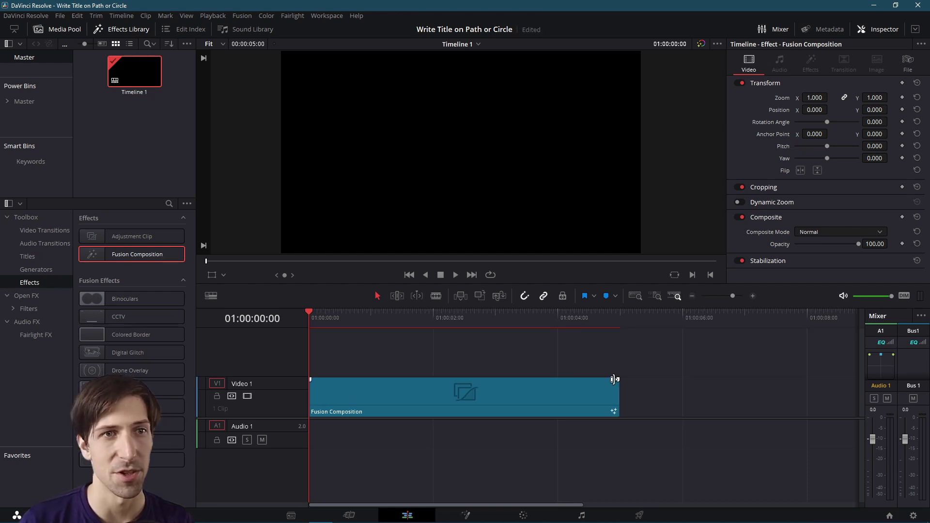
pyautogui.moveTo(616, 395); pyautogui.dragTo(678, 393)
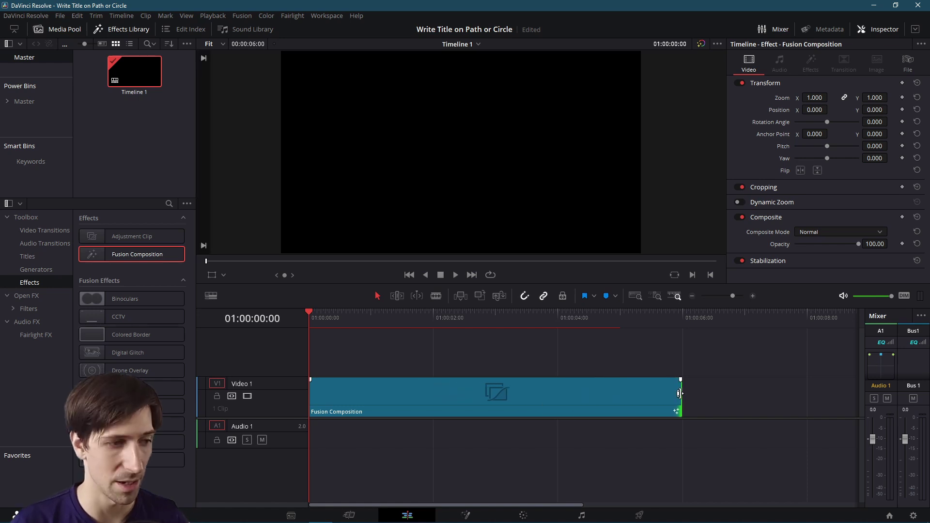
pyautogui.hotkey('ctrl', 'z')
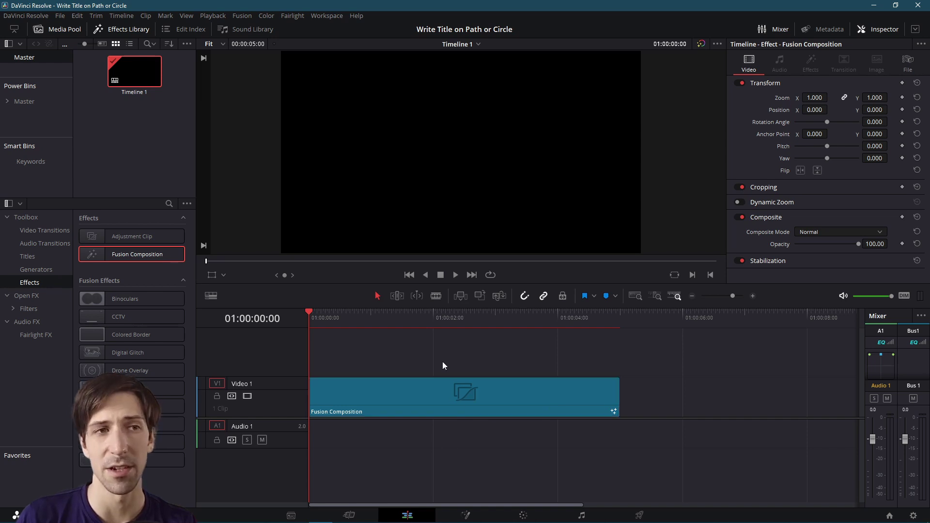
# Open the Fusion Composition clip on the Fusion page and centre MediaOut1 in the node graph
pyautogui.click(420, 394)
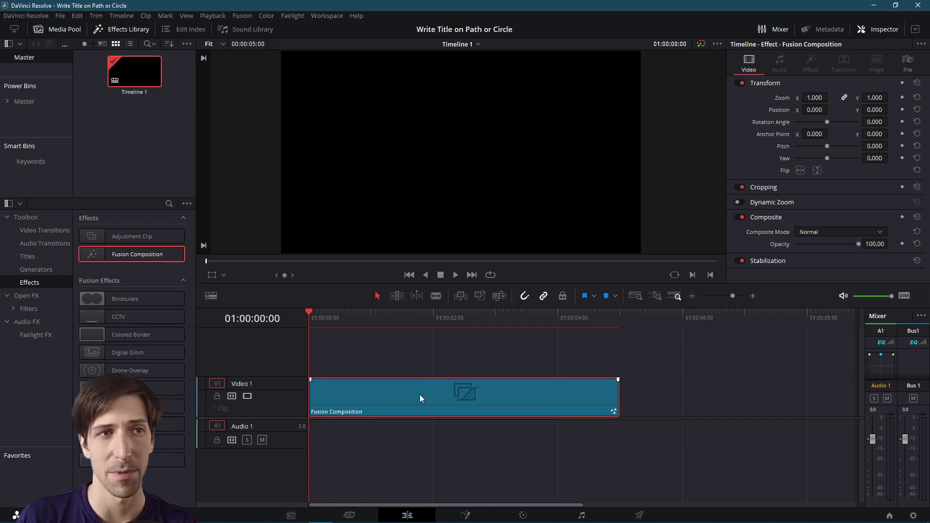
pyautogui.click(476, 517)
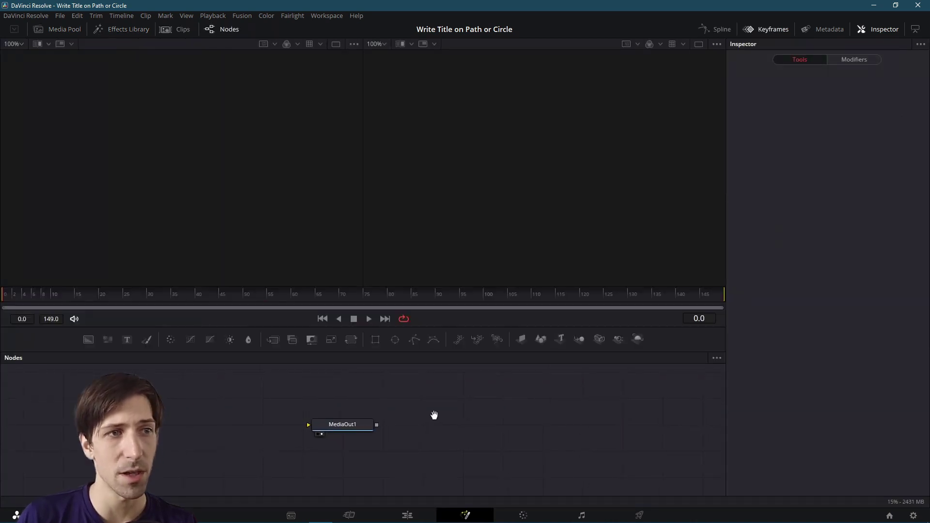
pyautogui.moveTo(434, 415); pyautogui.dragTo(548, 409)
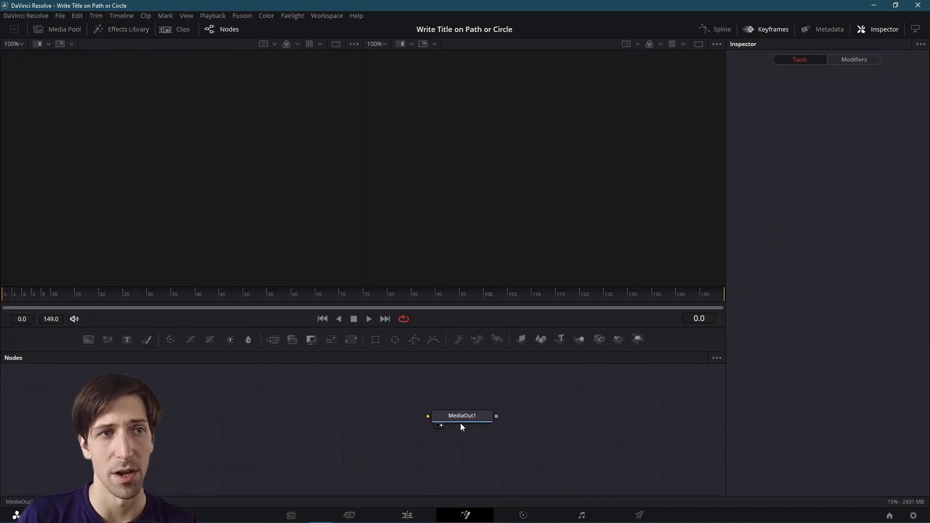
pyautogui.moveTo(472, 418); pyautogui.dragTo(498, 409)
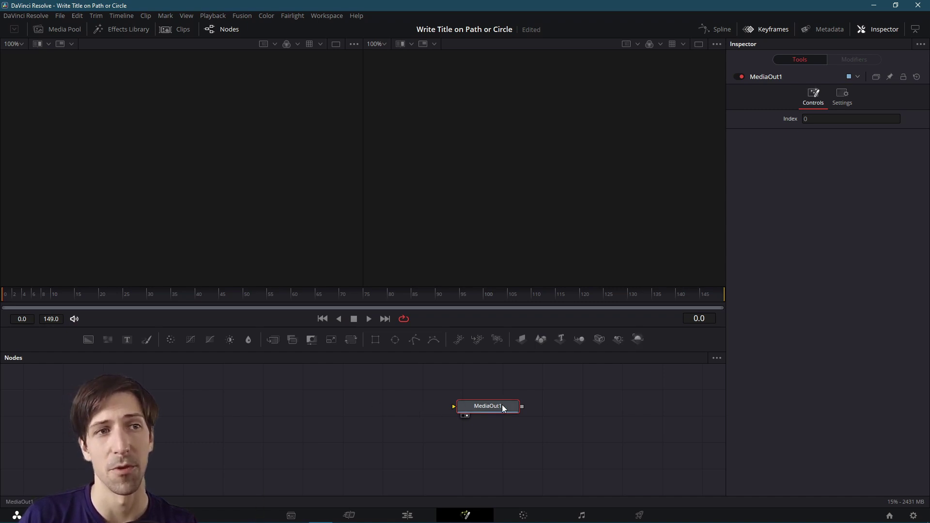
# Add an unmerged Text1 node beside MediaOut1 and connect its output directly into MediaOut1
pyautogui.click(128, 339)
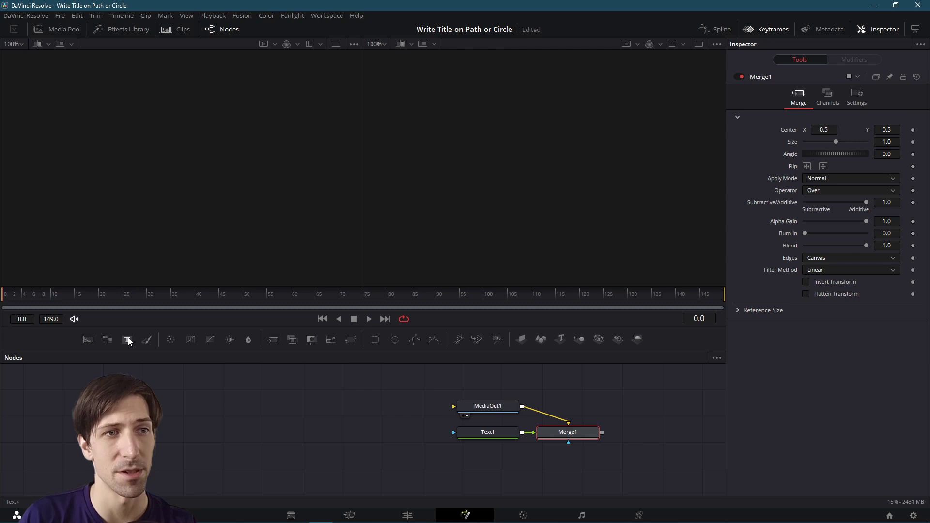
pyautogui.hotkey('ctrl', 'z')
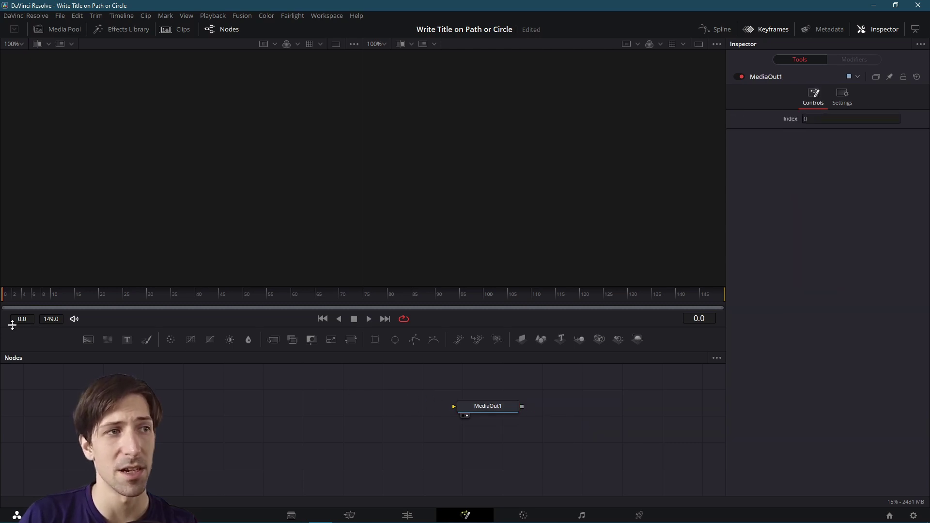
pyautogui.moveTo(127, 339); pyautogui.dragTo(245, 390)
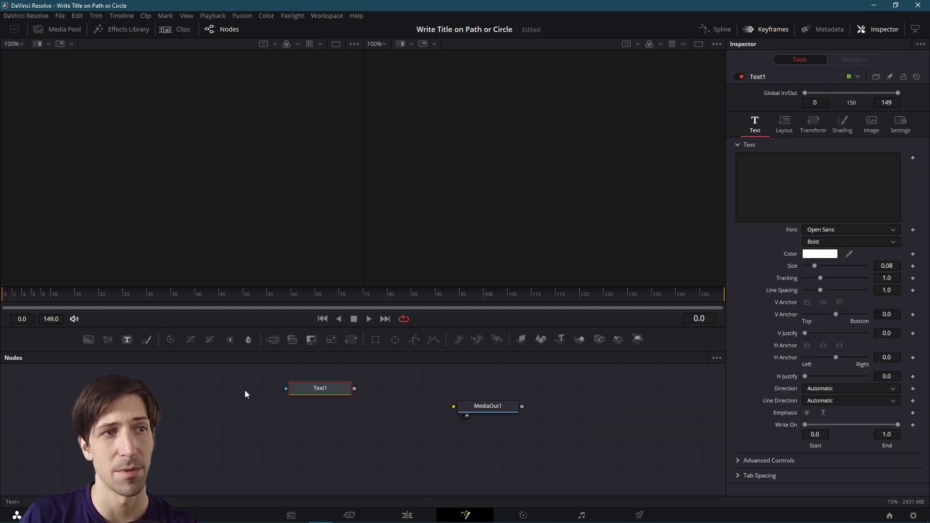
pyautogui.moveTo(343, 391); pyautogui.dragTo(359, 408)
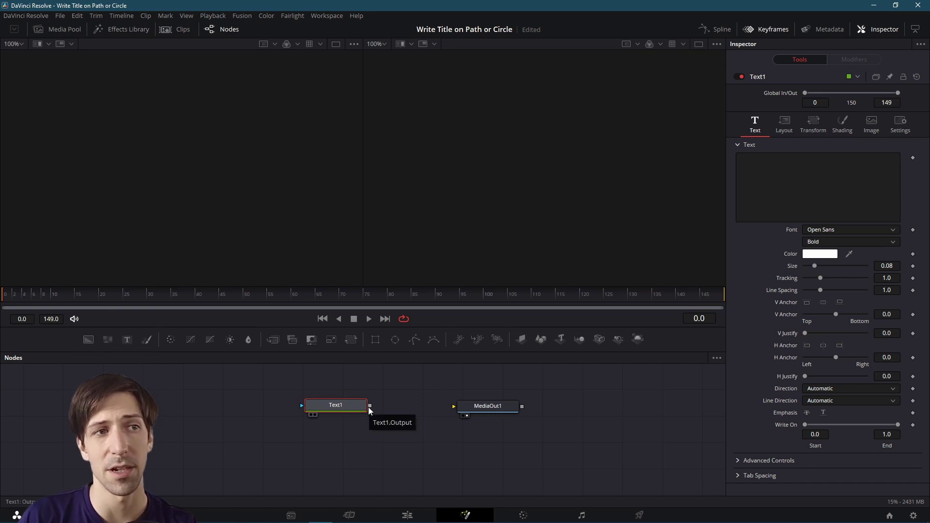
pyautogui.moveTo(369, 410); pyautogui.dragTo(463, 409)
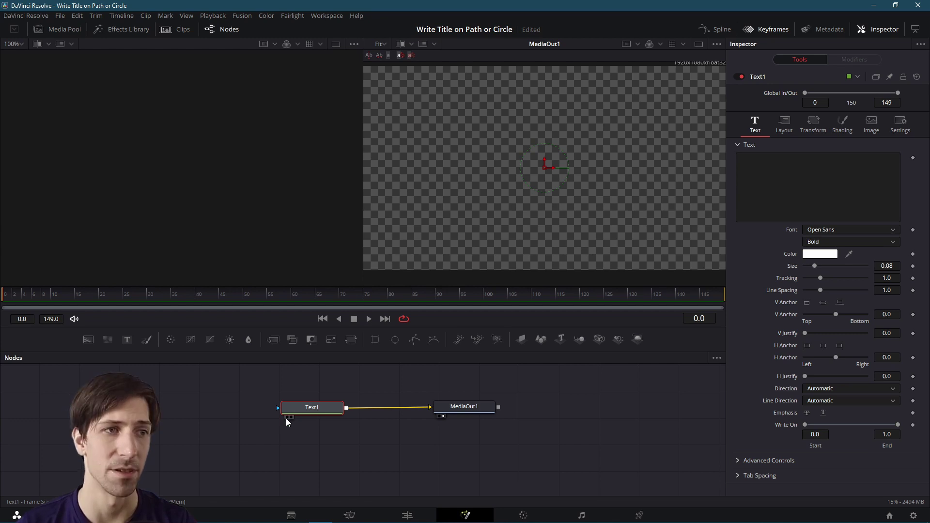
# Show Text1 in the left viewer and type 'This text is along a path' as its text
pyautogui.click(286, 417)
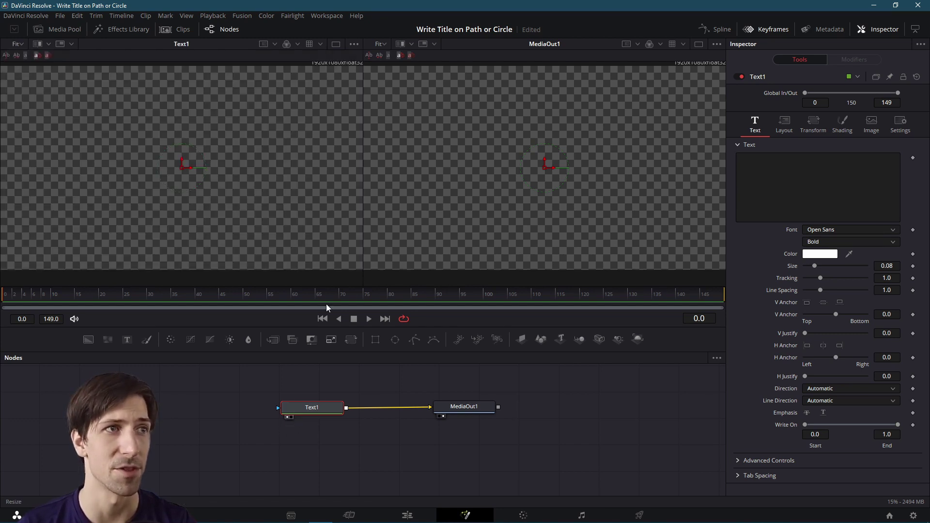
pyautogui.scroll(-1, 250, 198)
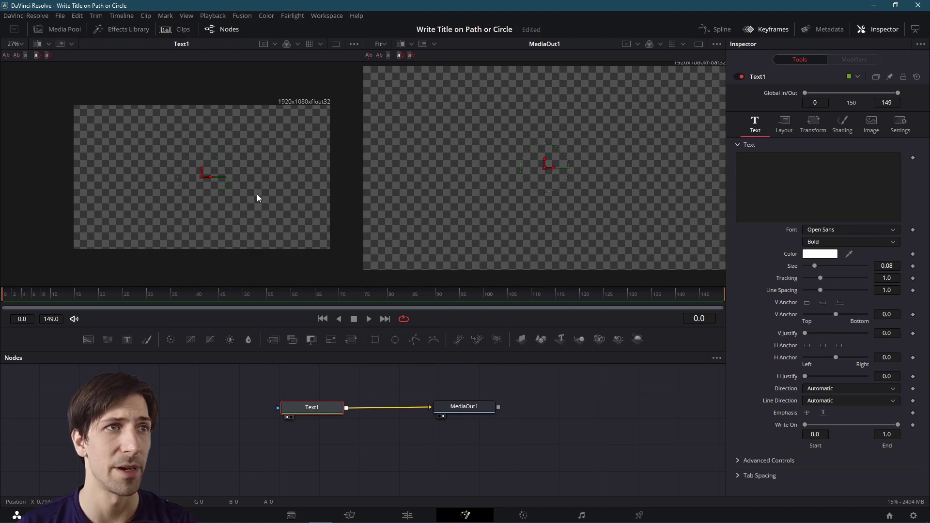
pyautogui.moveTo(257, 194); pyautogui.dragTo(244, 193)
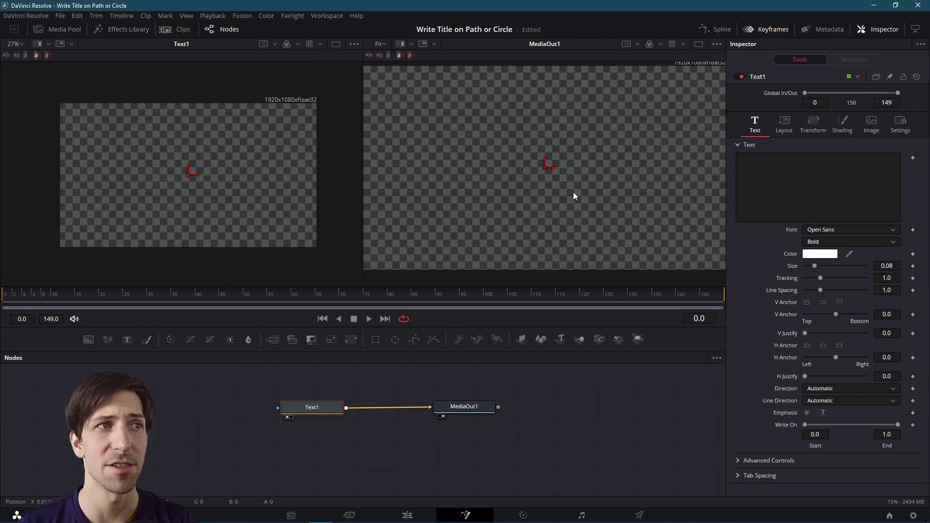
pyautogui.click(780, 169)
pyautogui.write('Th')
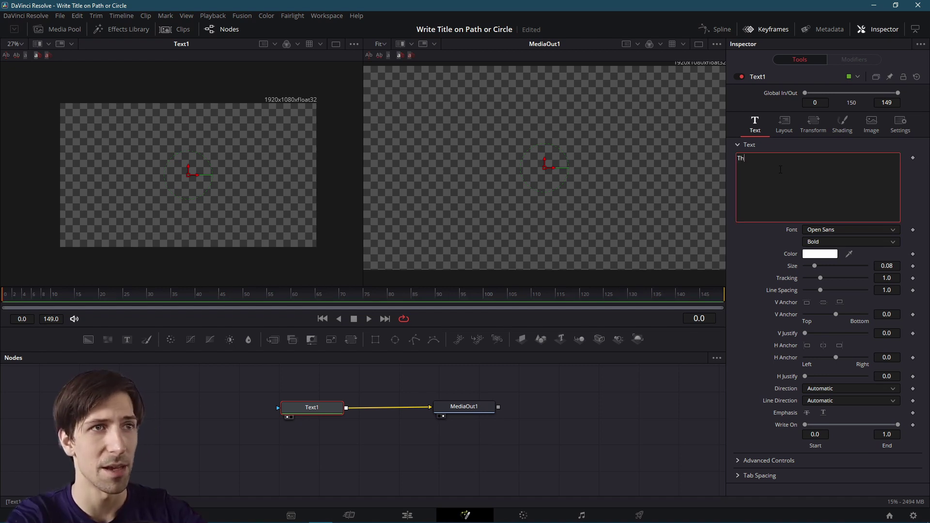
pyautogui.write('is text is al')
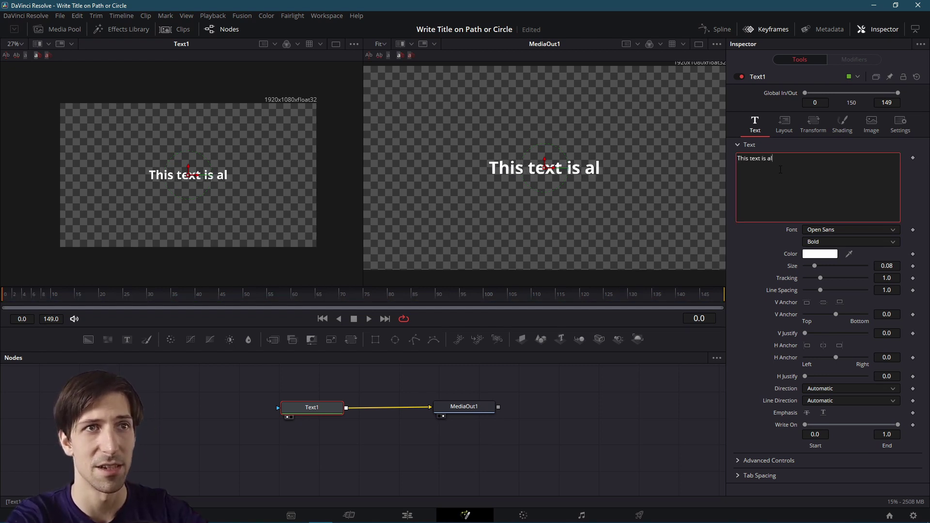
pyautogui.write('ong a path')
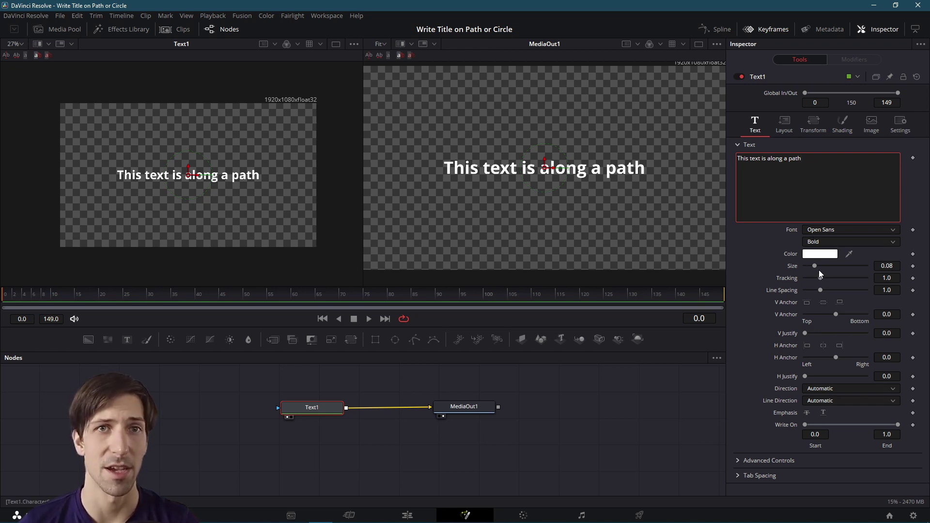
# In the Layout settings, move the title's centre up to Center Y 0.546
pyautogui.click(771, 234)
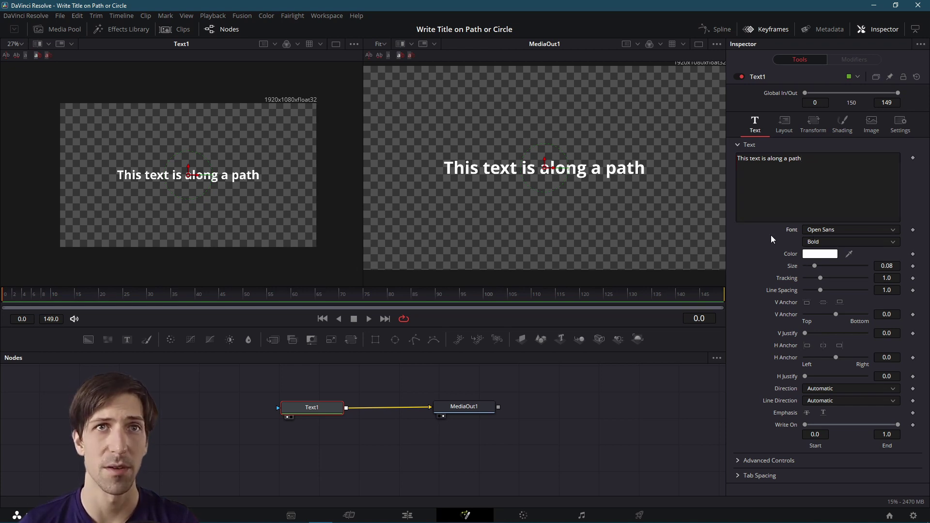
pyautogui.click(788, 124)
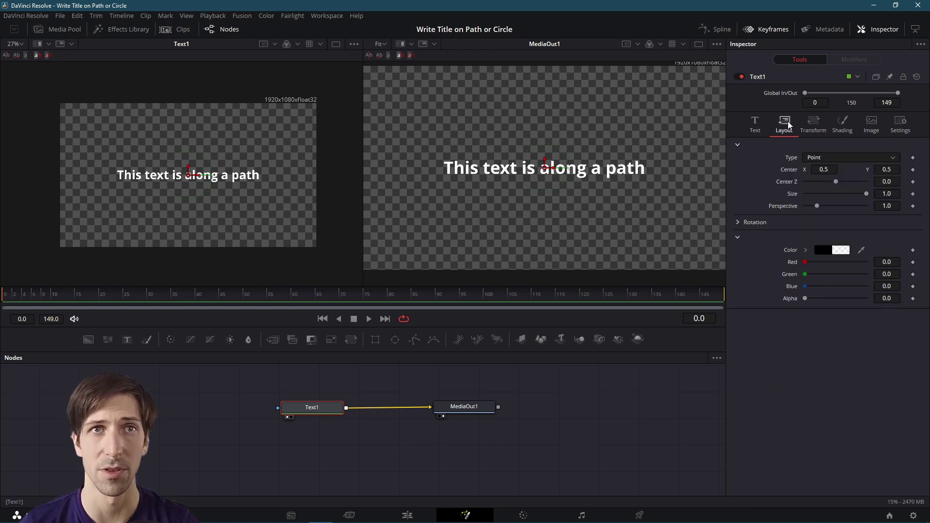
pyautogui.click(547, 174)
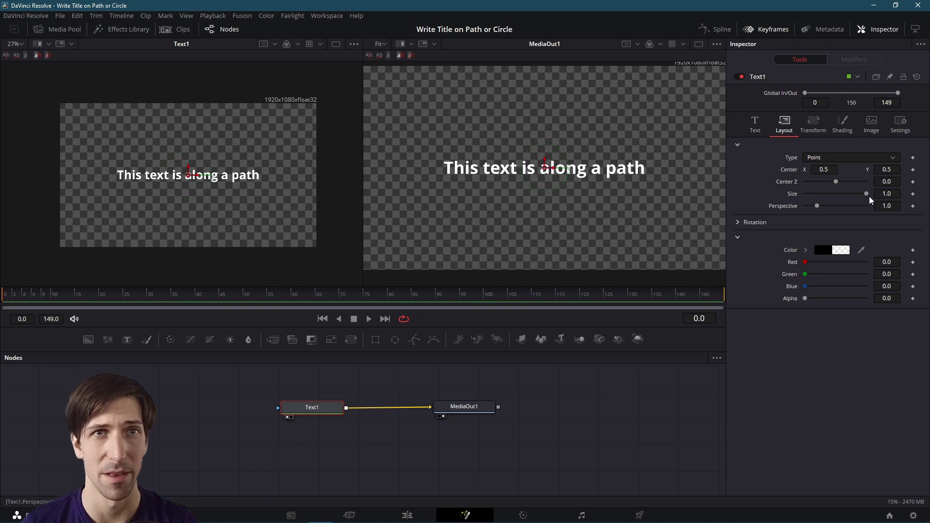
pyautogui.moveTo(545, 168); pyautogui.dragTo(545, 153)
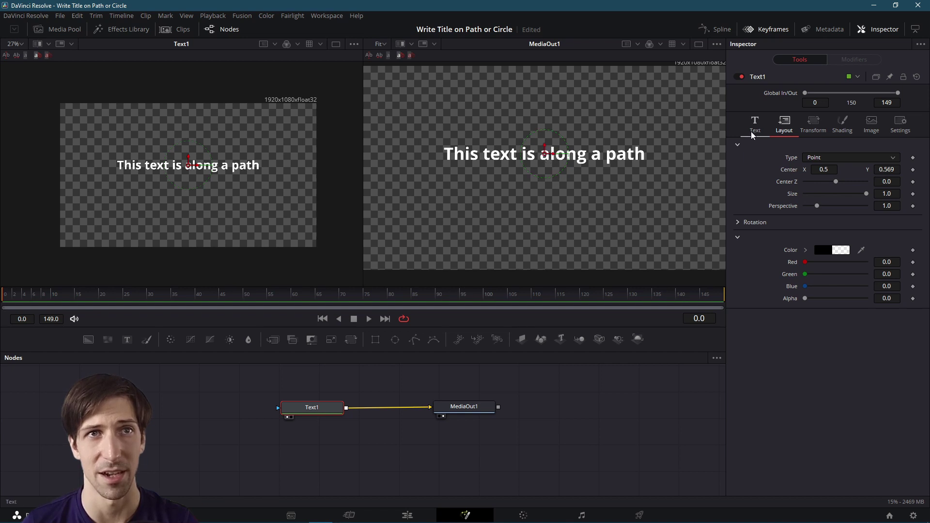
pyautogui.moveTo(543, 164); pyautogui.dragTo(543, 177)
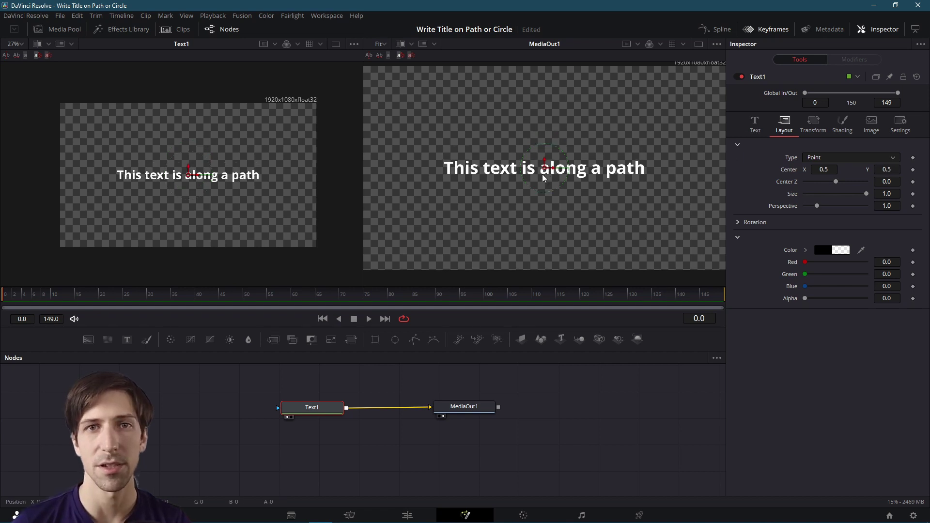
pyautogui.moveTo(543, 178); pyautogui.dragTo(543, 169)
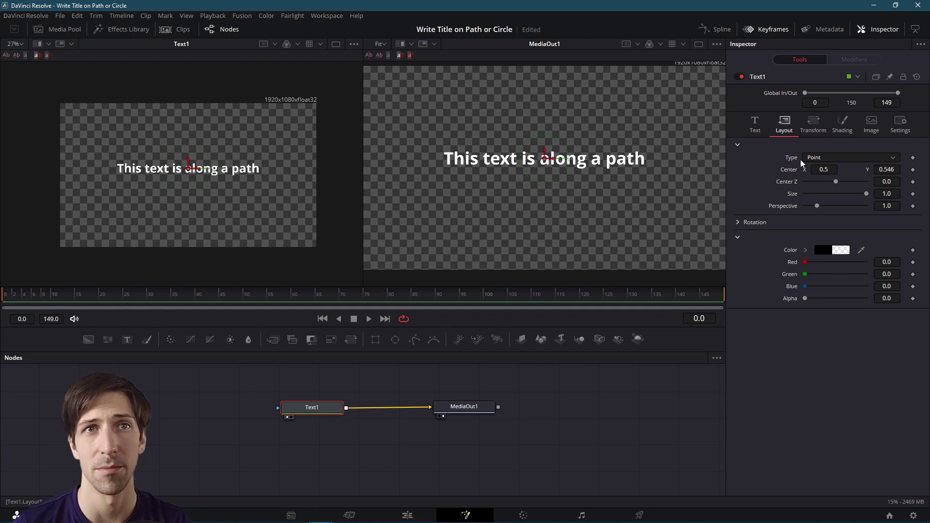
# Change Text1's layout type to Path
pyautogui.click(825, 159)
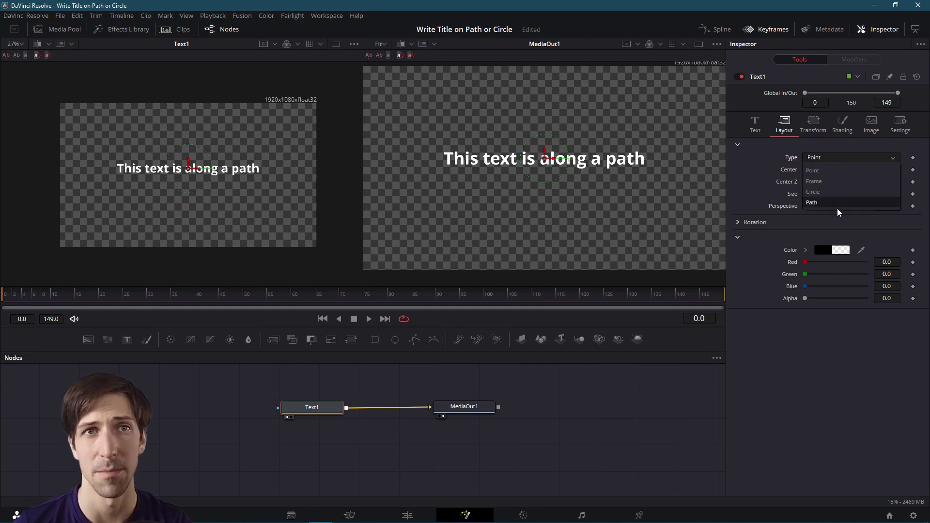
pyautogui.click(838, 209)
pyautogui.scroll(-1, 416, 188)
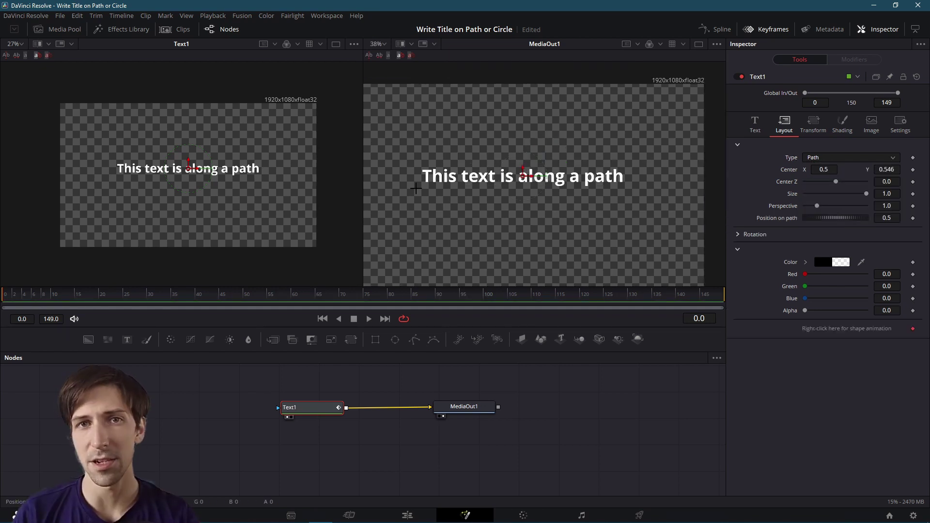
# Draw a path point so the sentence rises along a straight diagonal line
pyautogui.moveTo(416, 189); pyautogui.dragTo(427, 162)
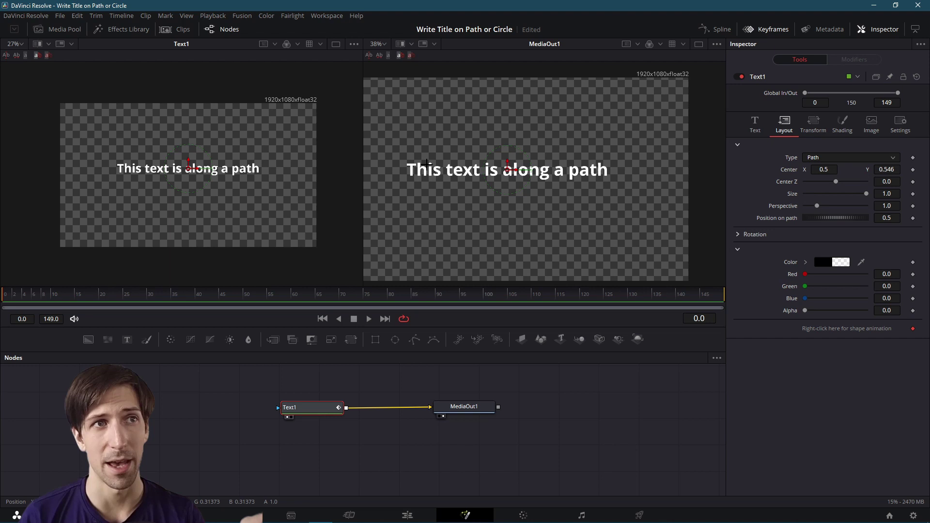
pyautogui.moveTo(471, 164); pyautogui.dragTo(435, 157)
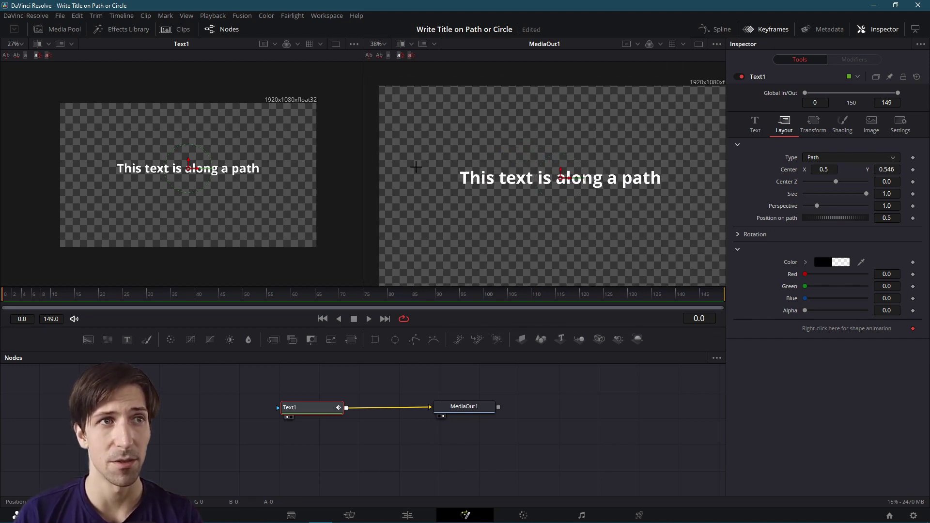
pyautogui.click(416, 167)
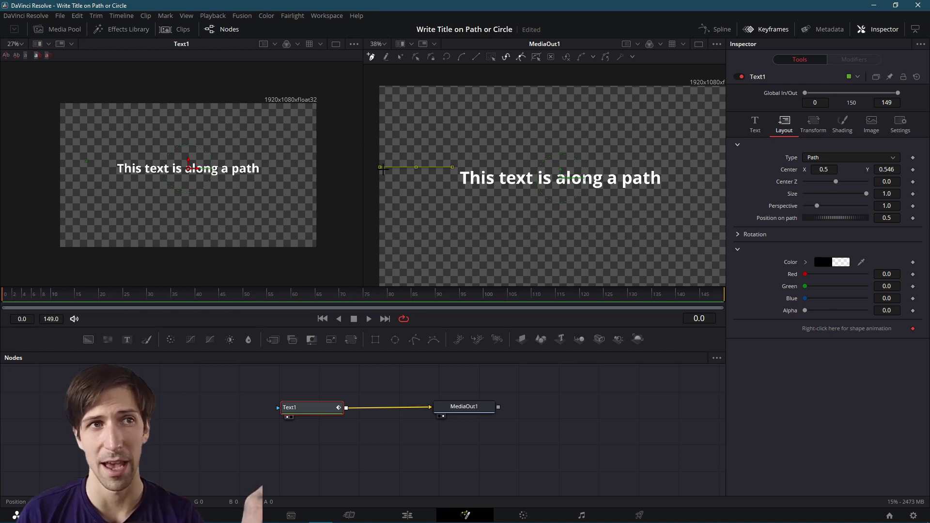
pyautogui.moveTo(519, 126); pyautogui.dragTo(501, 129)
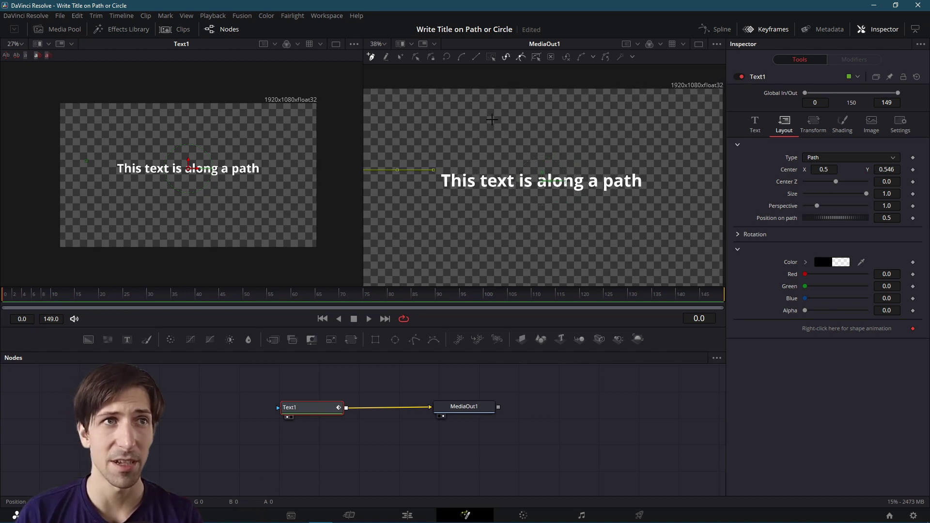
pyautogui.click(492, 119)
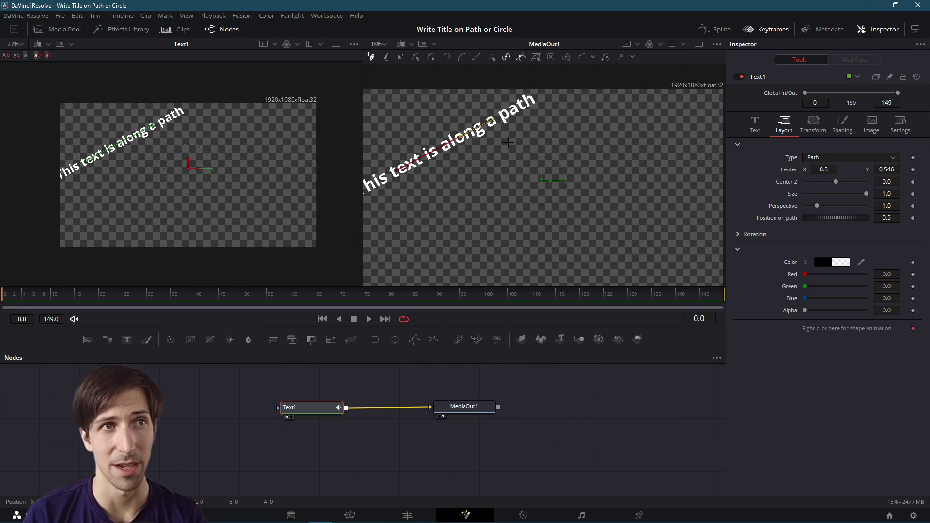
# Replace the diagonal with new points and Bezier handles that bend the path into an arch
pyautogui.hotkey('ctrl', 'z')
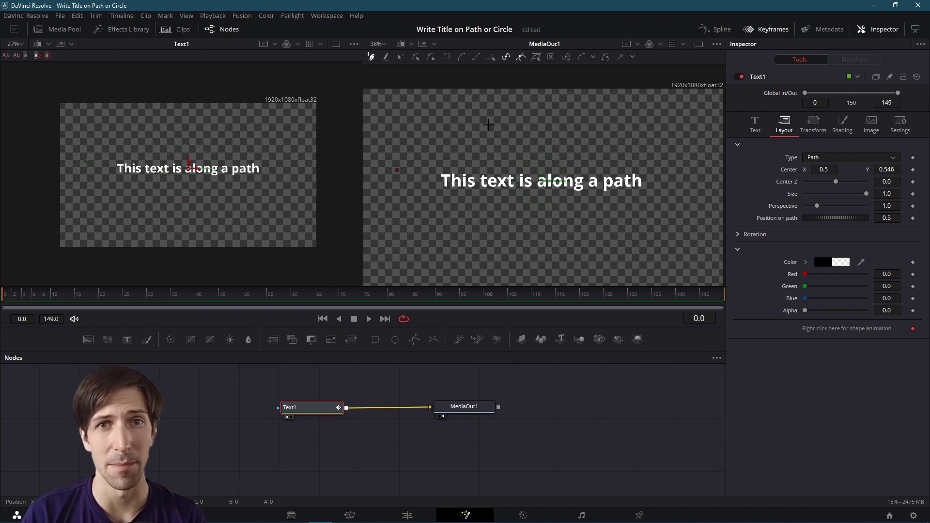
pyautogui.moveTo(488, 125); pyautogui.dragTo(591, 130)
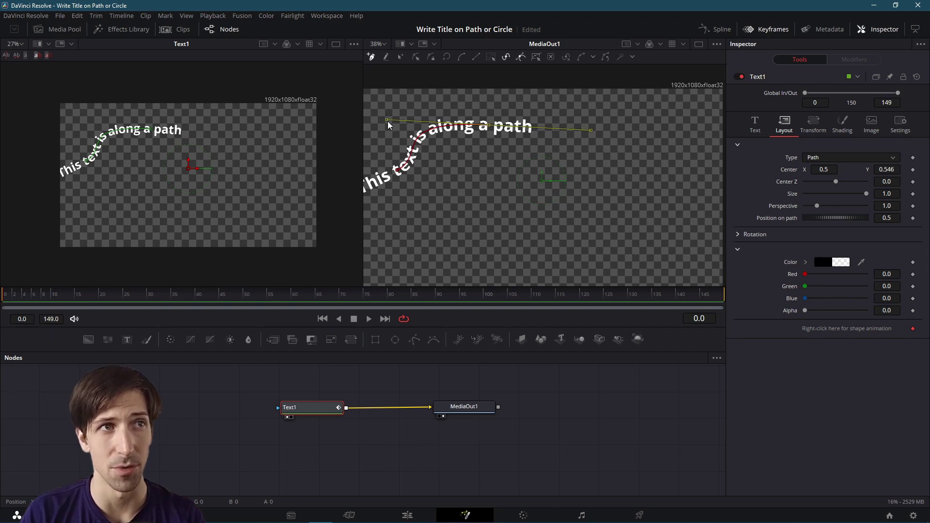
pyautogui.moveTo(386, 120); pyautogui.dragTo(417, 127)
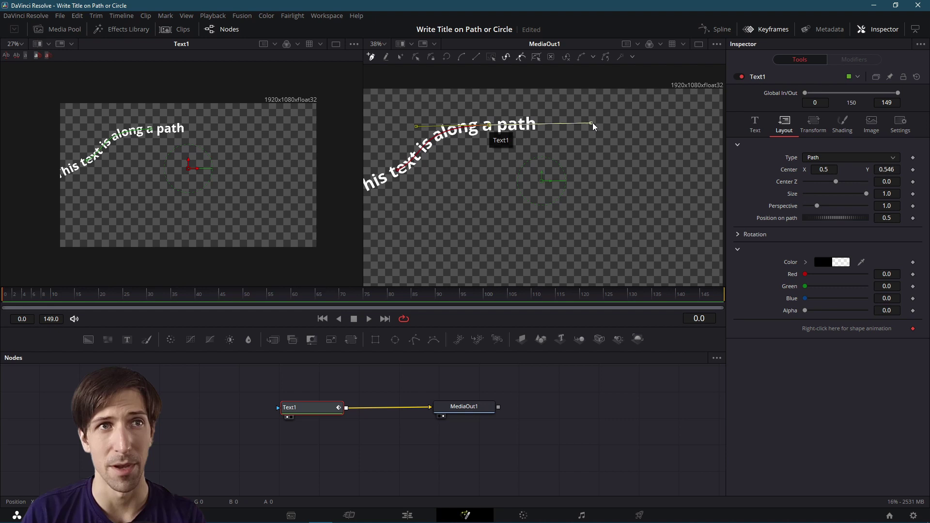
pyautogui.click(619, 160)
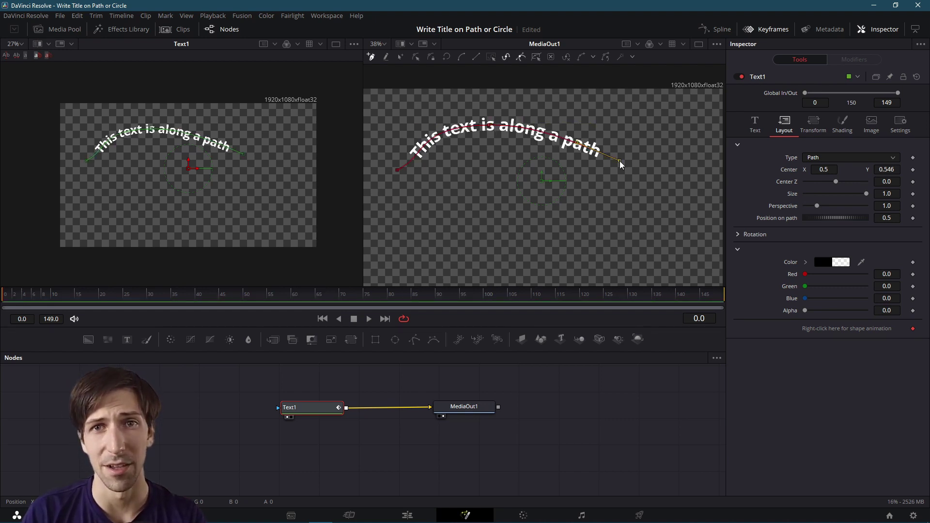
pyautogui.hotkey('ctrl', 'z')
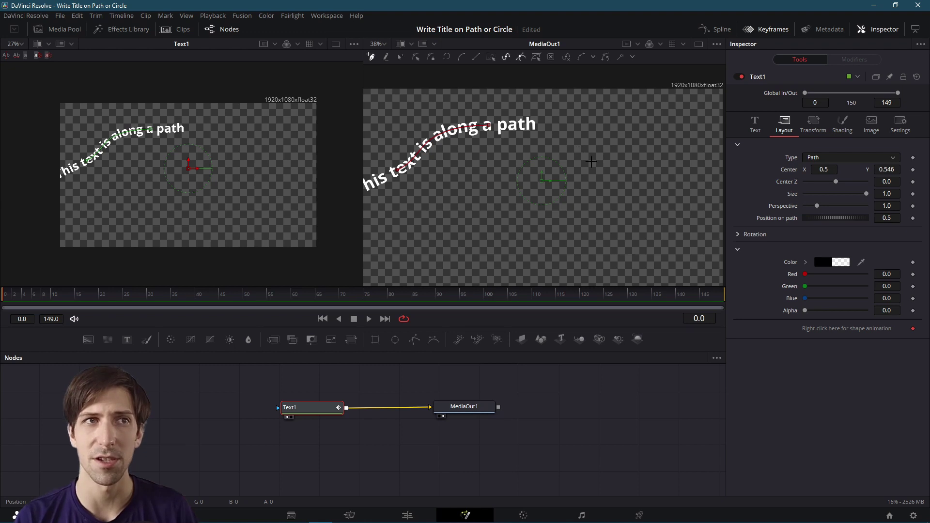
pyautogui.click(596, 157)
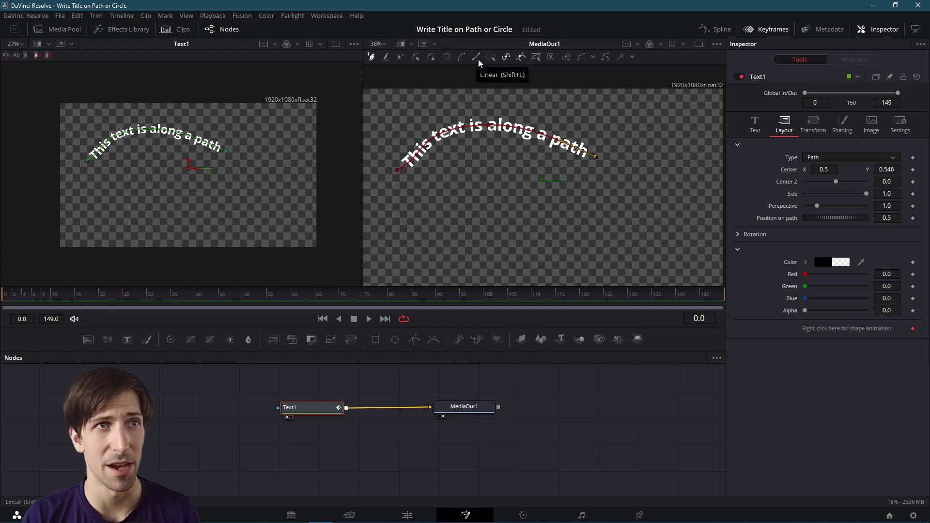
# Delete the path's end point and top point, leaving a flatter, gentler arc
pyautogui.click(551, 56)
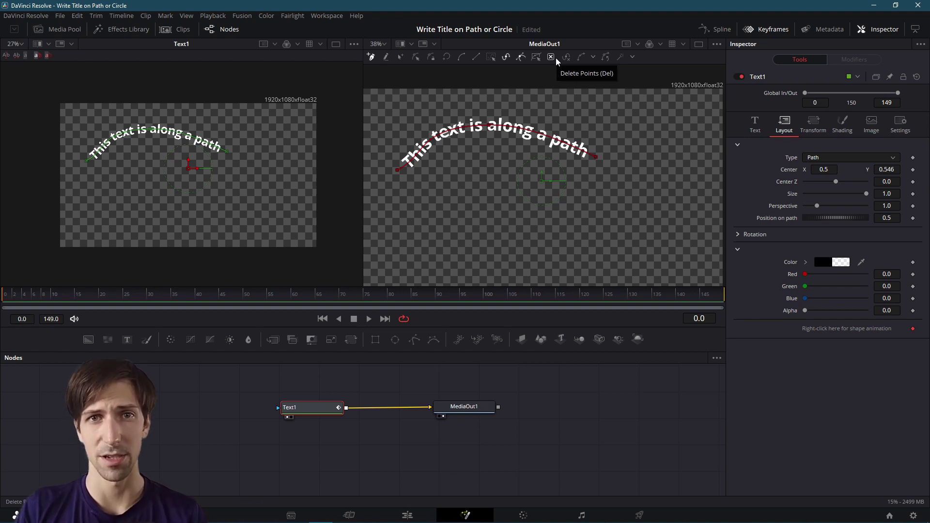
pyautogui.click(491, 126)
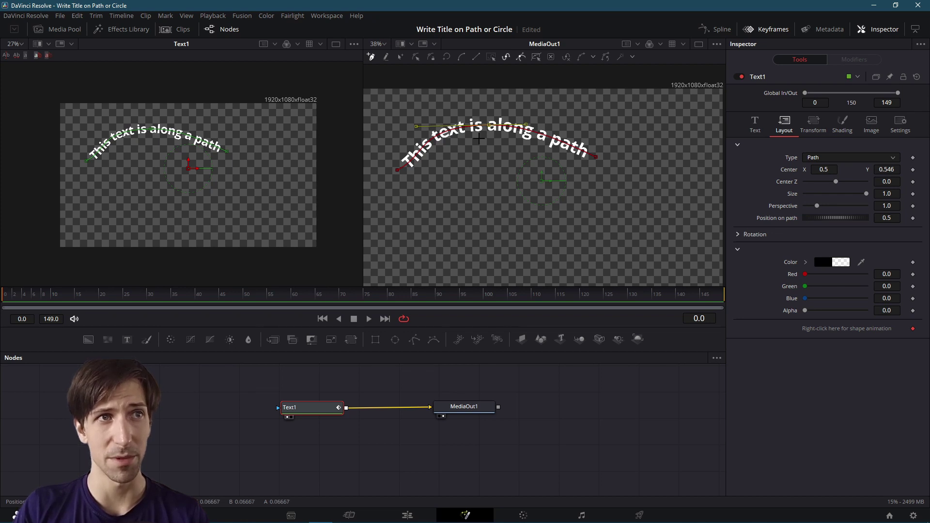
pyautogui.click(550, 58)
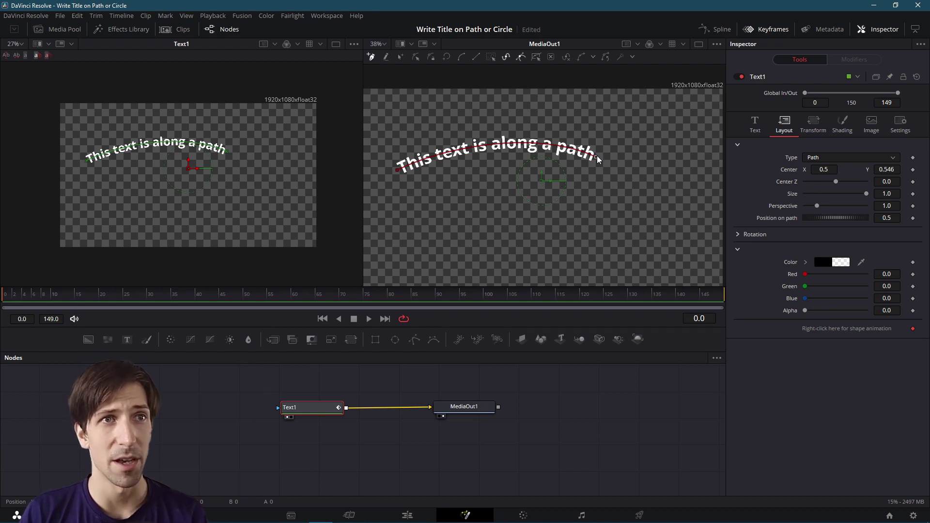
# Restore the deleted point and add new points with handles below the arc
pyautogui.hotkey('shift', 's')
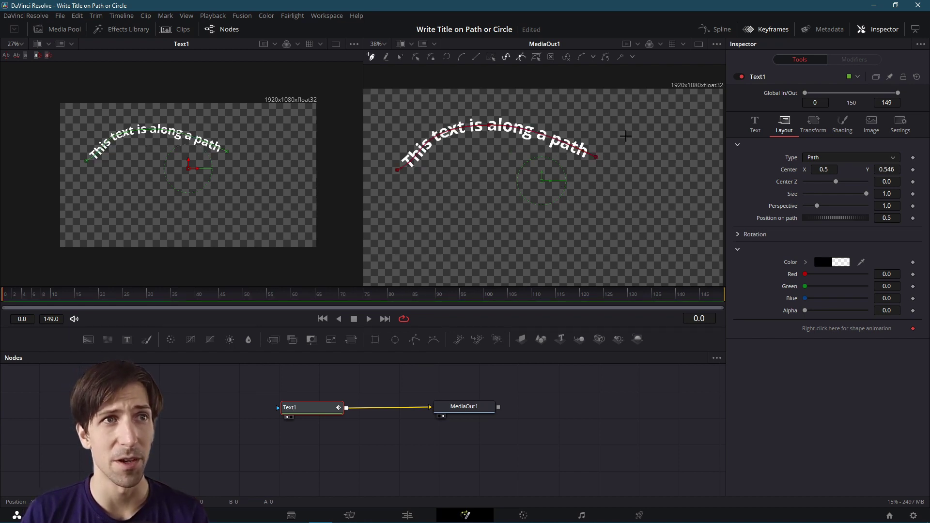
pyautogui.moveTo(611, 212); pyautogui.dragTo(579, 230)
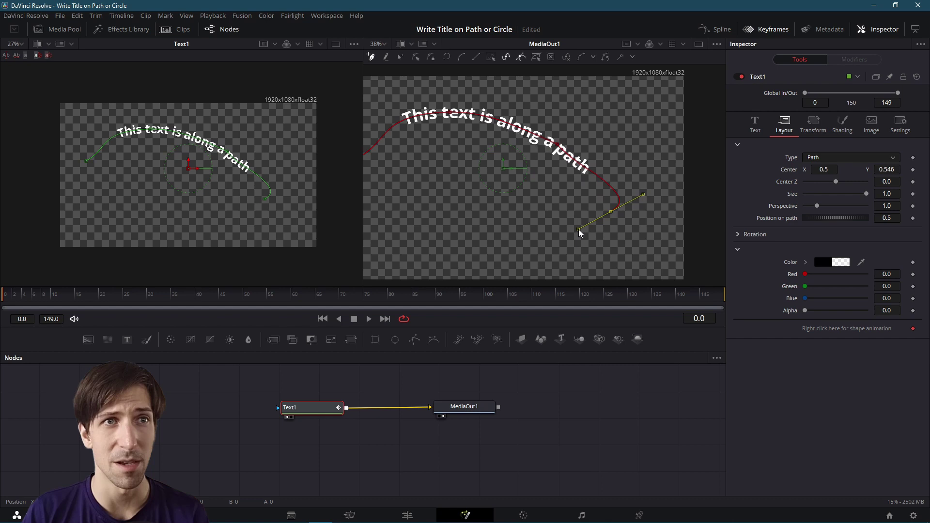
pyautogui.moveTo(511, 256); pyautogui.dragTo(461, 272)
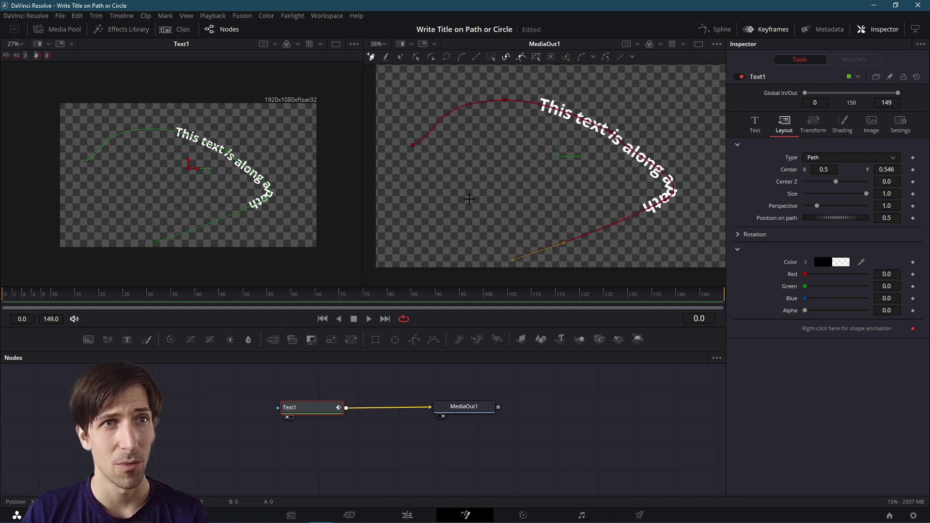
pyautogui.click(440, 189)
pyautogui.click(629, 145)
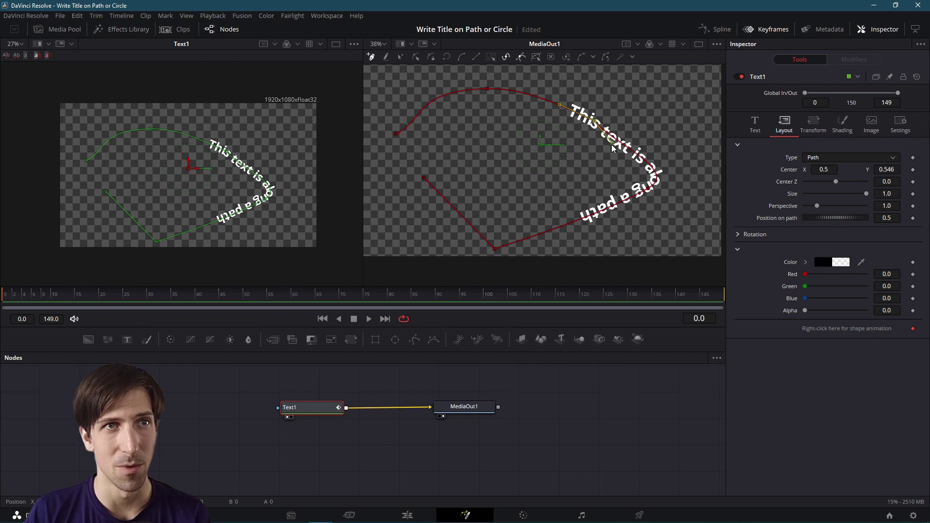
# Reshape the Bezier curves so the path bulges out on the right into a wide loop
pyautogui.moveTo(612, 149); pyautogui.dragTo(635, 143)
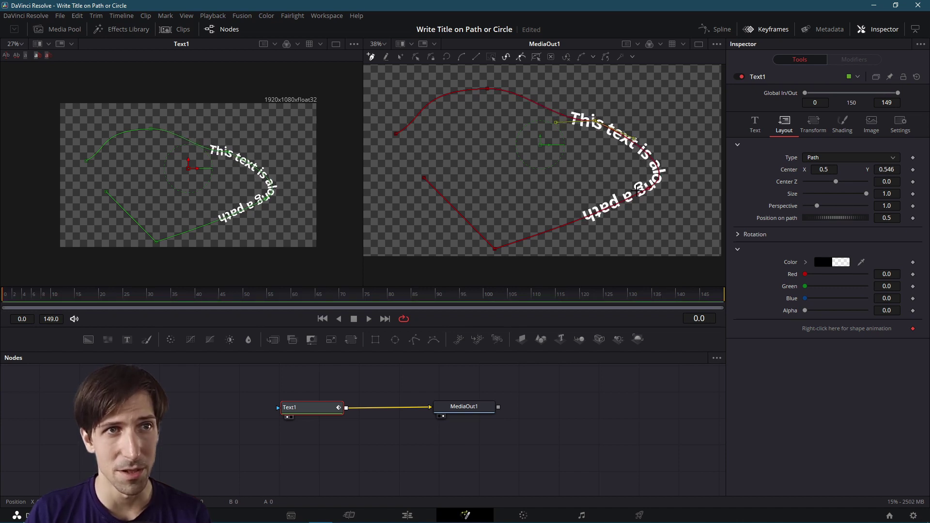
pyautogui.moveTo(653, 193); pyautogui.dragTo(677, 160)
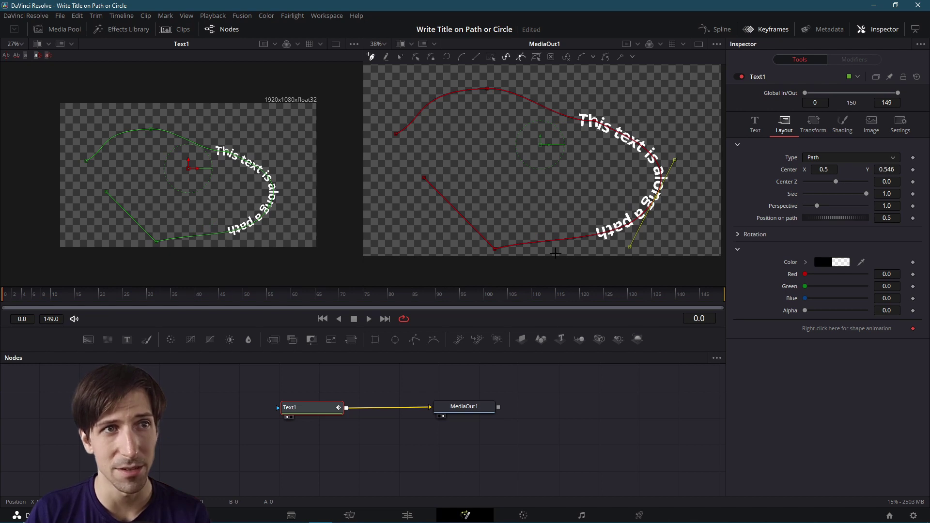
pyautogui.moveTo(496, 248); pyautogui.dragTo(508, 224)
pyautogui.moveTo(507, 224); pyautogui.dragTo(589, 228)
pyautogui.moveTo(479, 209); pyautogui.dragTo(469, 211)
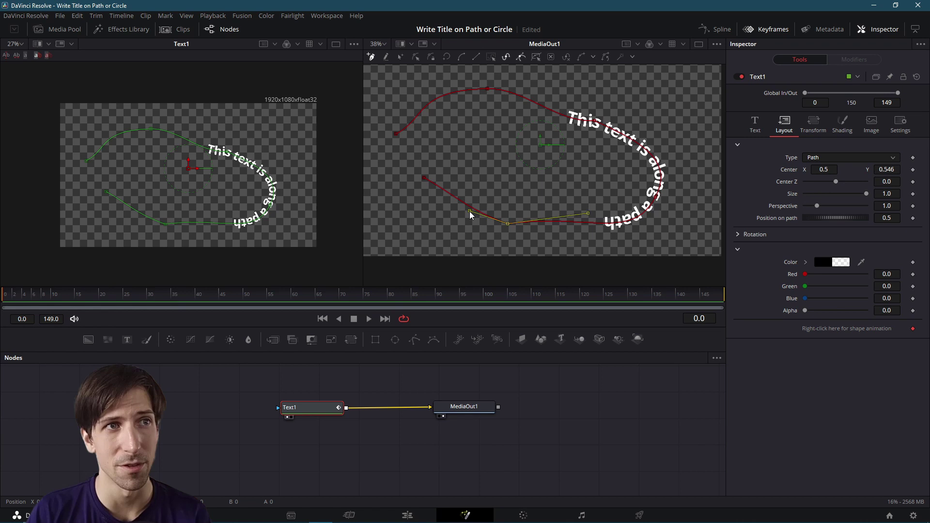
pyautogui.click(424, 178)
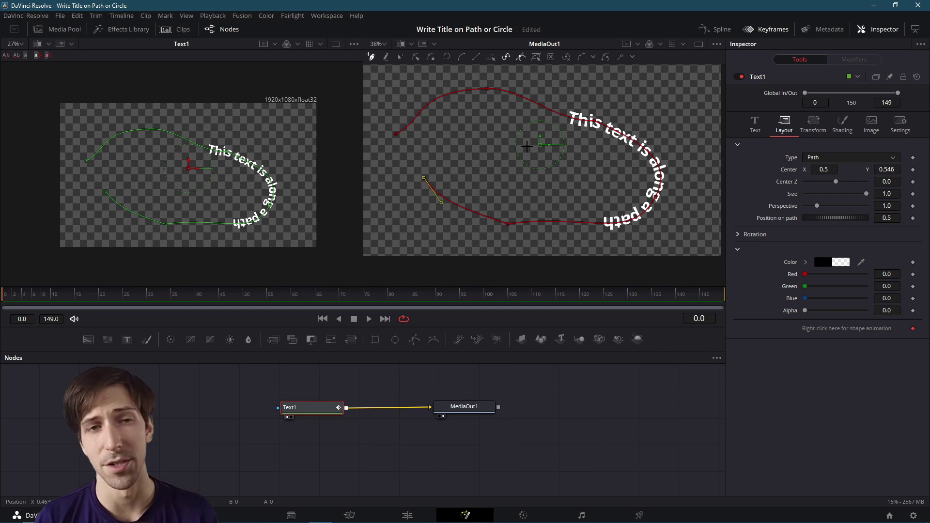
# Select all path points with Ctrl+A and apply Smooth so every corner becomes rounded
pyautogui.hotkey('ctrl', 'a')
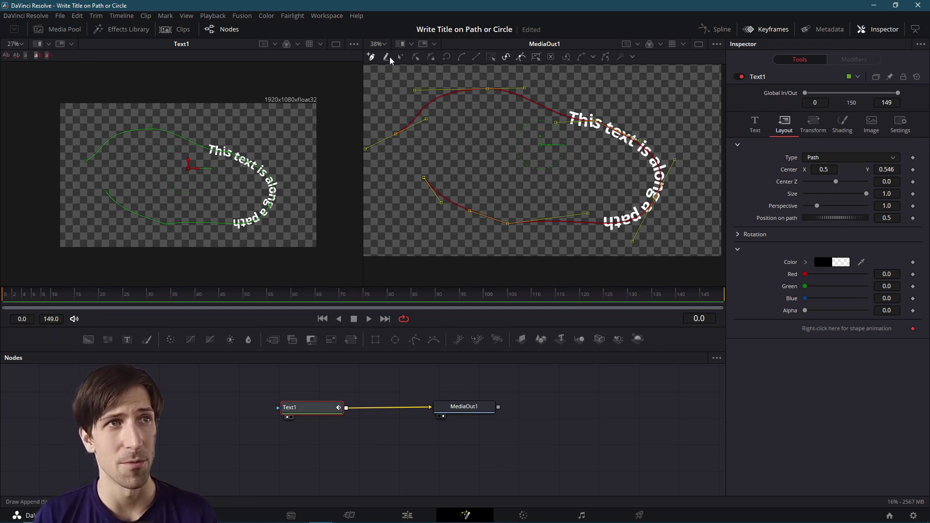
pyautogui.click(463, 58)
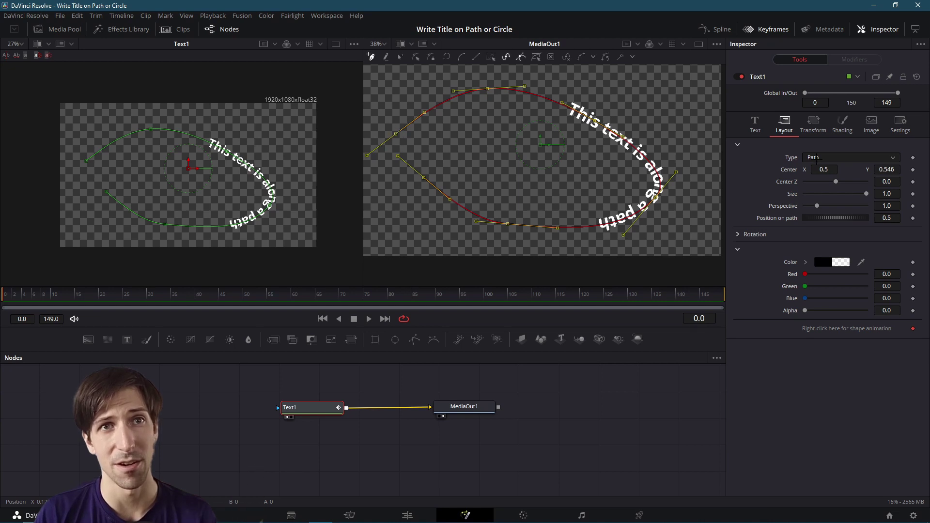
# Slide the text along the path until Position on path reads 0.087, then refit the viewer
pyautogui.moveTo(839, 216); pyautogui.dragTo(807, 217)
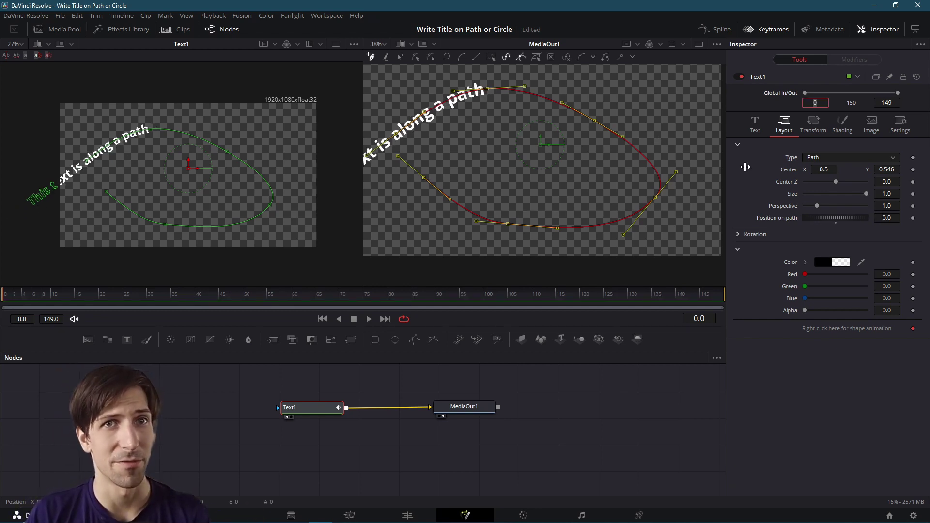
pyautogui.scroll(-2, 484, 100)
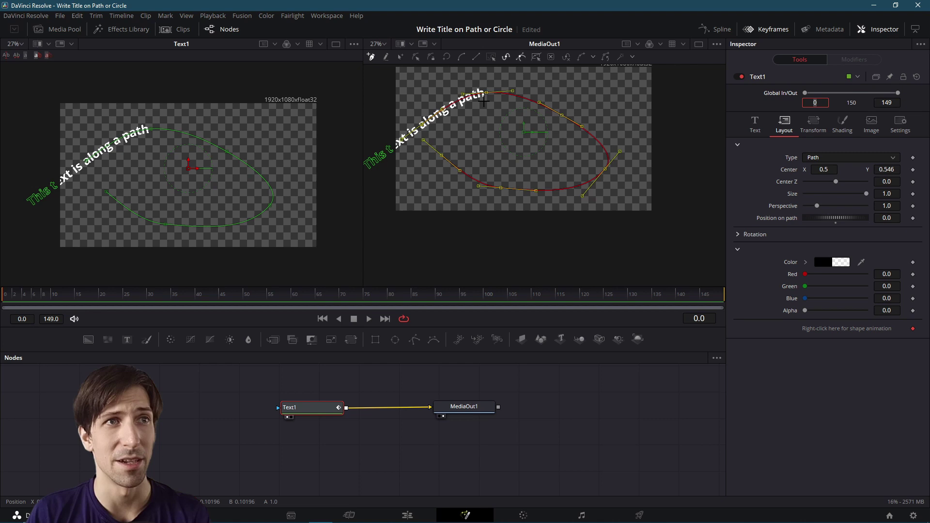
pyautogui.scroll(2, 386, 157)
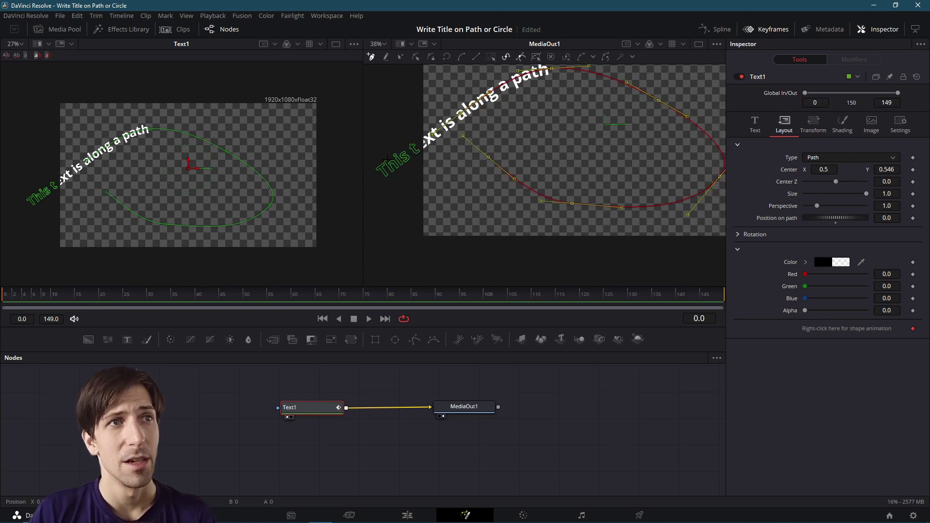
pyautogui.scroll(-2, 487, 115)
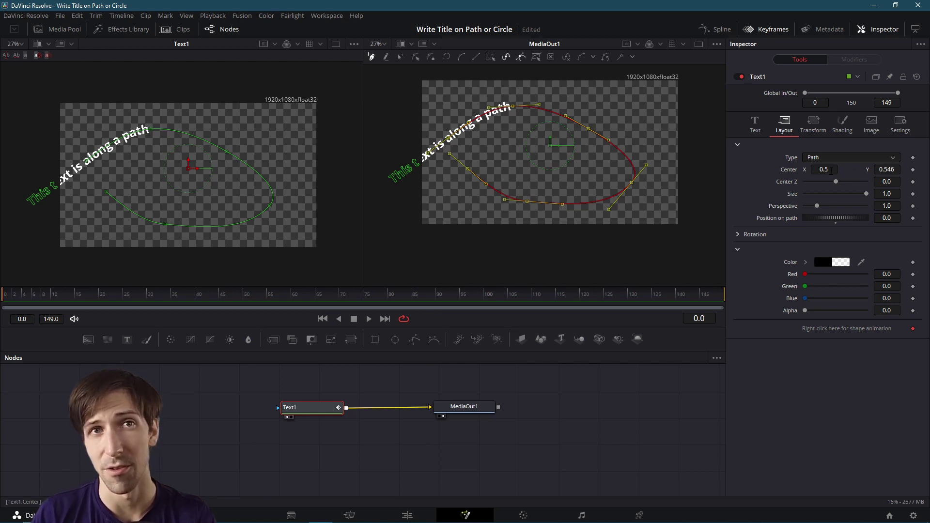
pyautogui.moveTo(818, 169); pyautogui.dragTo(842, 169)
pyautogui.scroll(3, 523, 141)
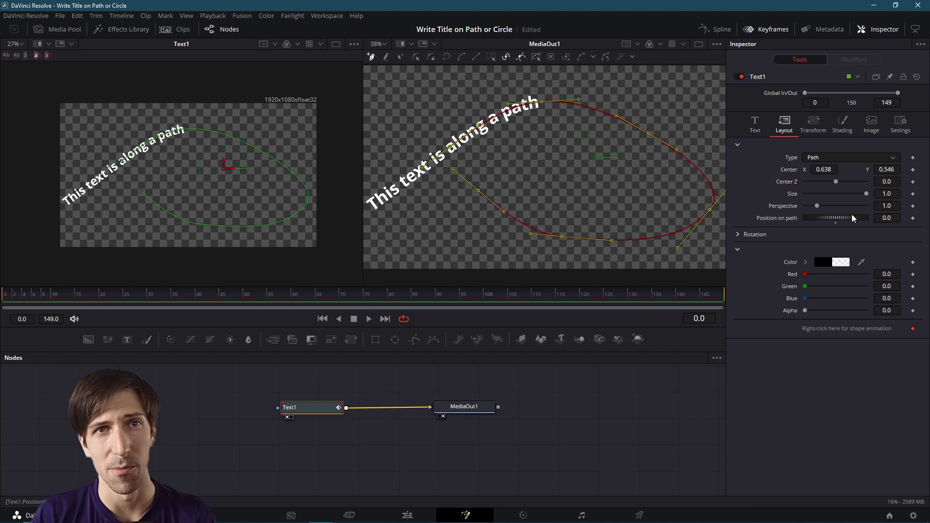
pyautogui.moveTo(841, 219); pyautogui.dragTo(846, 219)
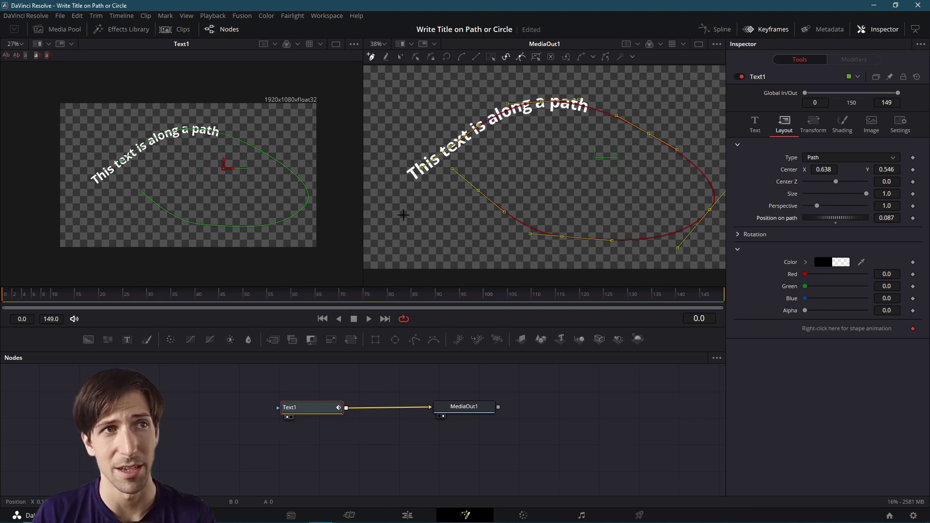
pyautogui.moveTo(463, 163); pyautogui.dragTo(536, 148)
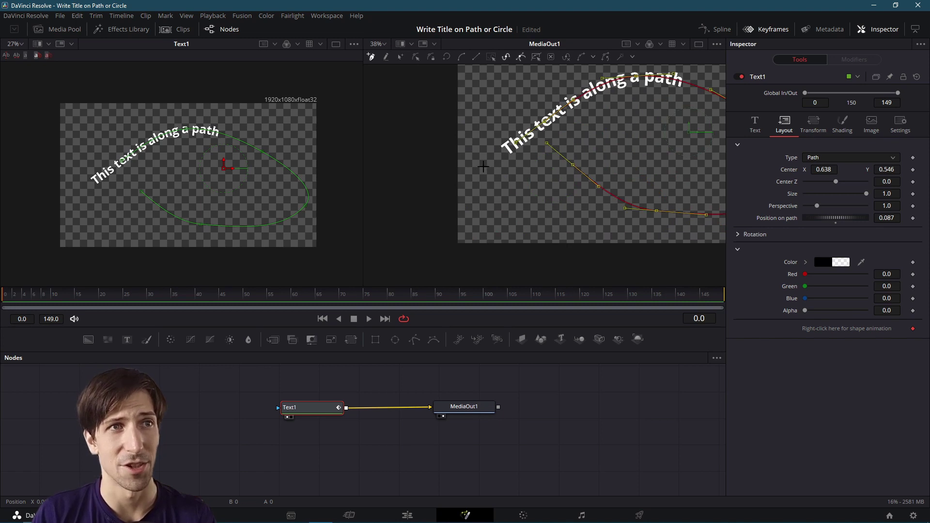
pyautogui.hotkey('ctrl', 'f')
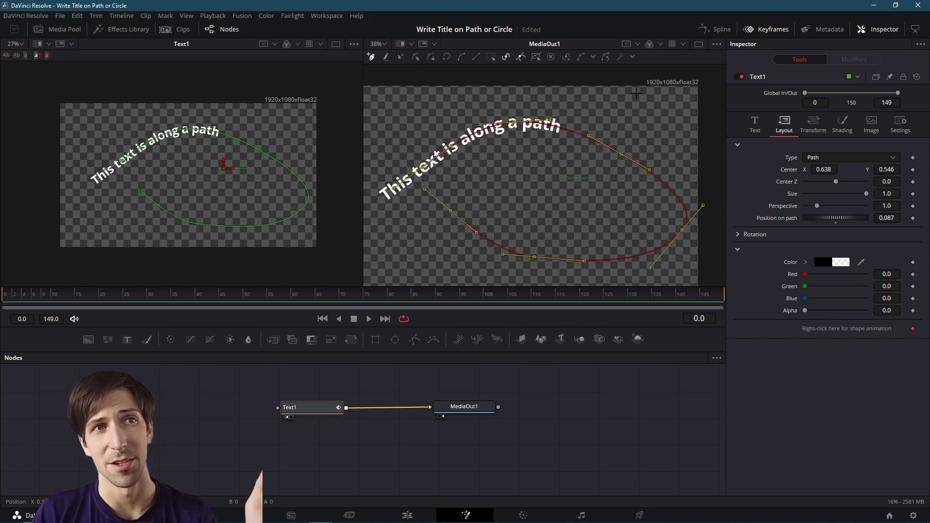
# Keyframe Position on path at 0.087 on frame 0 and 0.877 on frame 30
pyautogui.click(913, 219)
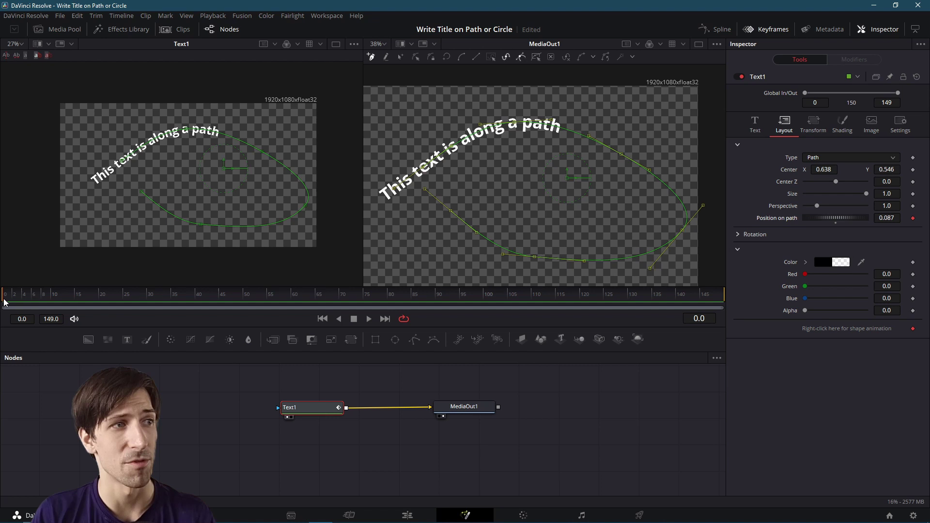
pyautogui.moveTo(46, 297); pyautogui.dragTo(154, 299)
pyautogui.moveTo(818, 218); pyautogui.dragTo(827, 219)
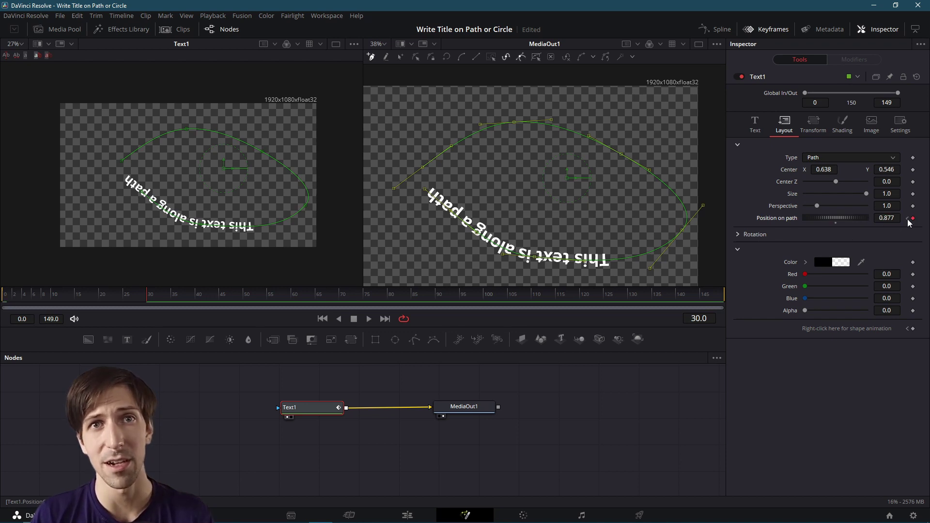
# Step between the two path keyframes, then play the animation and stop it
pyautogui.click(907, 218)
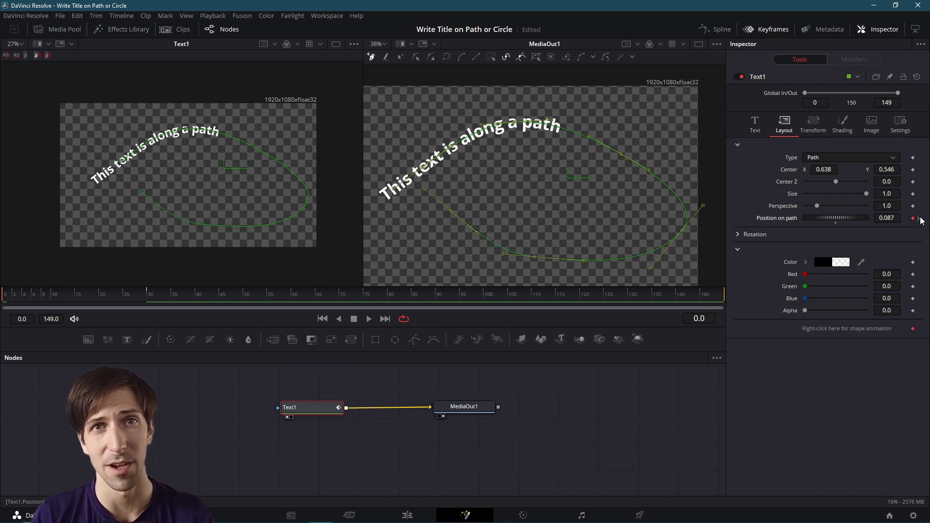
pyautogui.click(919, 219)
pyautogui.click(910, 218)
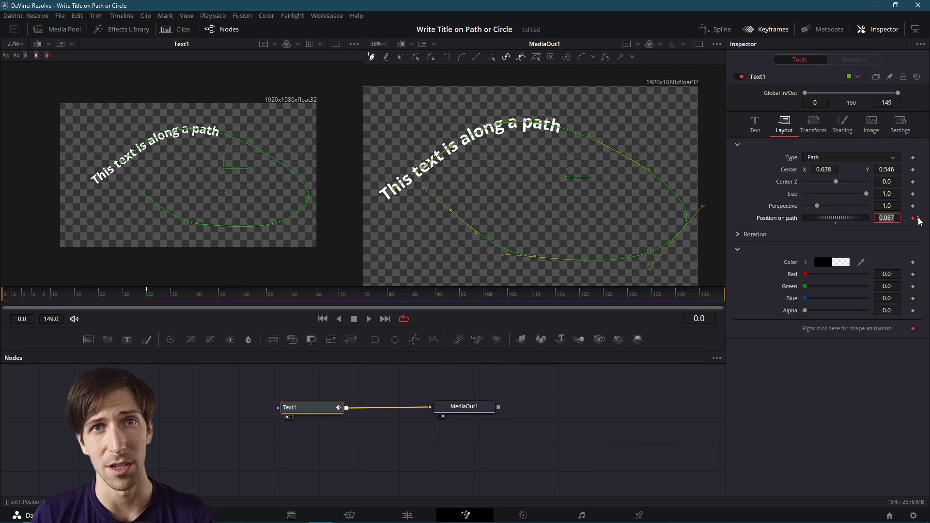
pyautogui.click(920, 219)
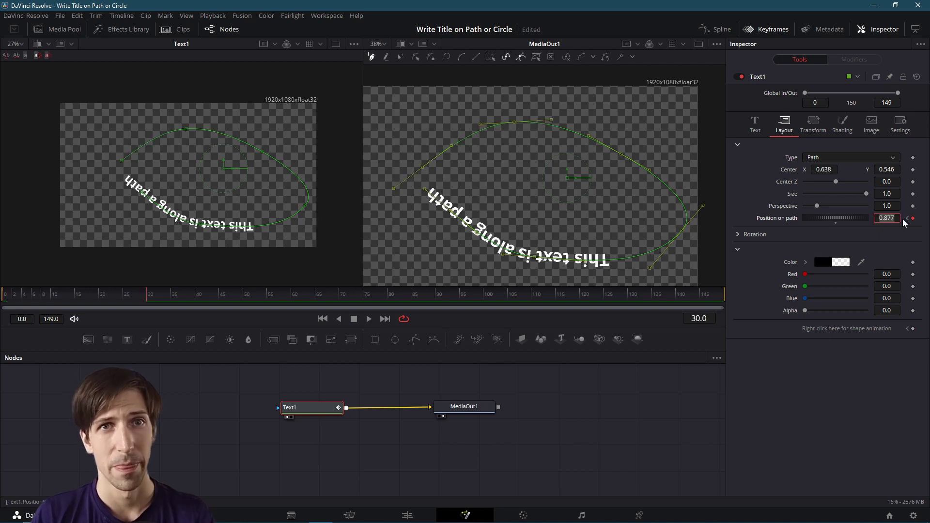
pyautogui.click(907, 219)
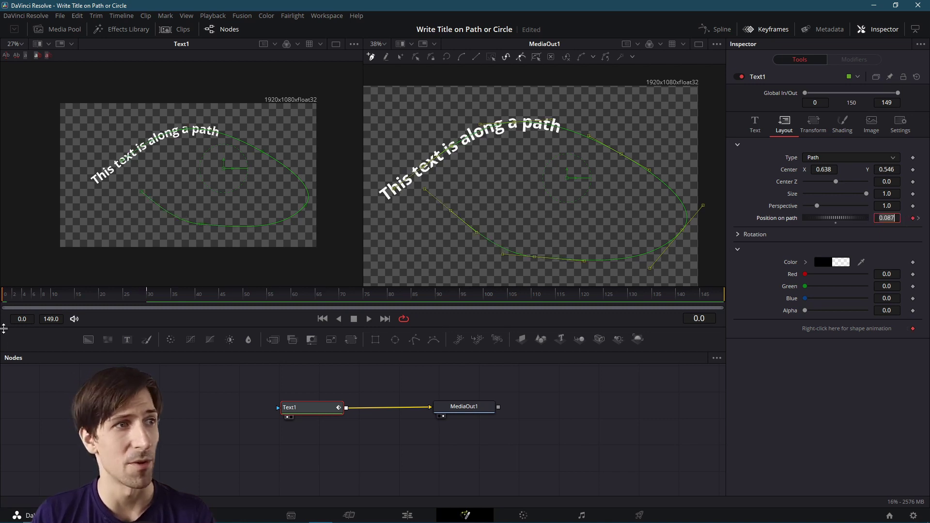
pyautogui.click(369, 319)
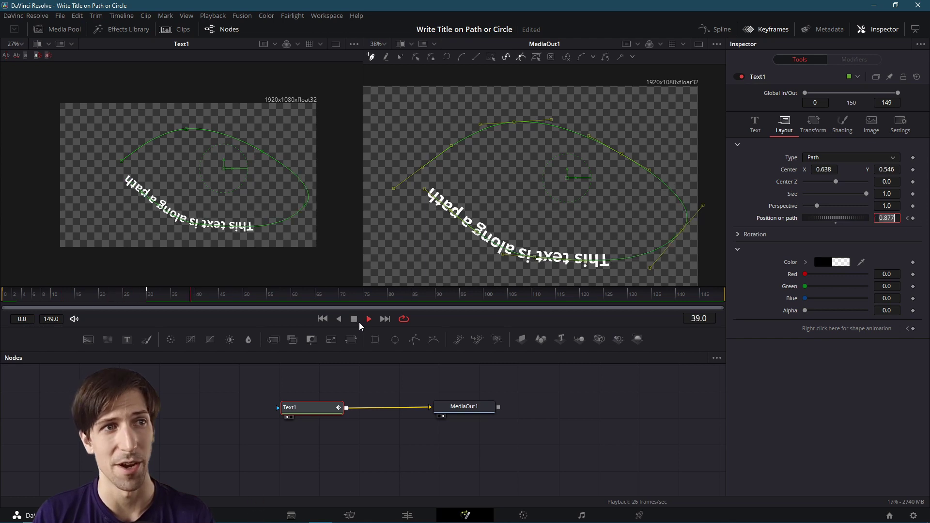
pyautogui.click(355, 320)
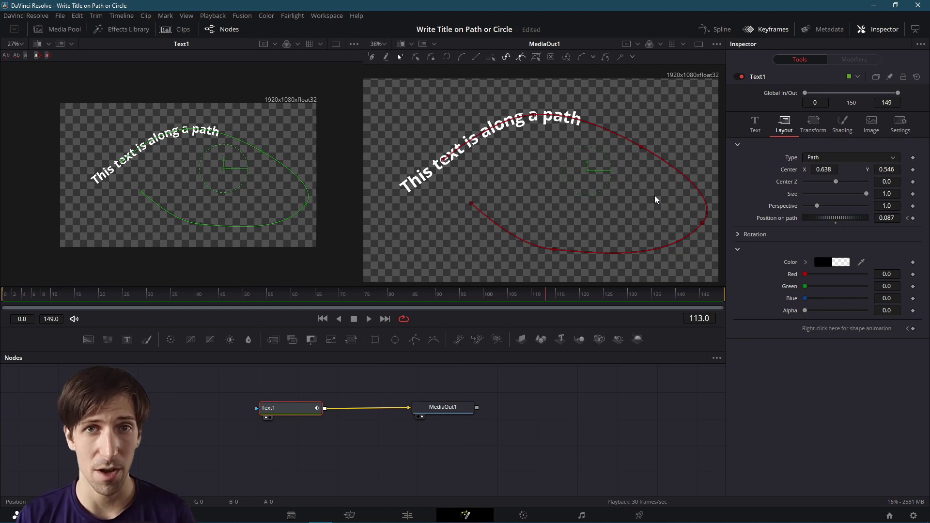
# Switch the text's Layout Type from path to Circle
pyautogui.click(830, 161)
pyautogui.click(826, 195)
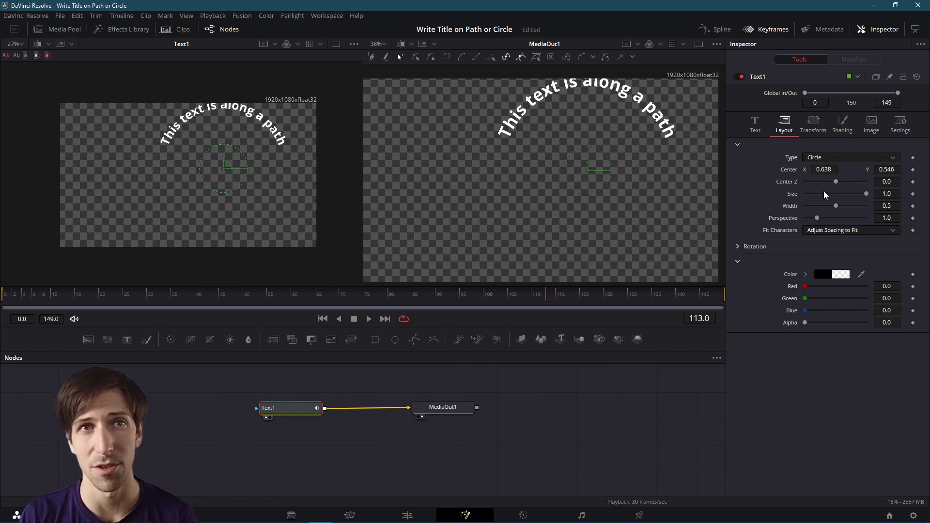
pyautogui.scroll(2, 535, 76)
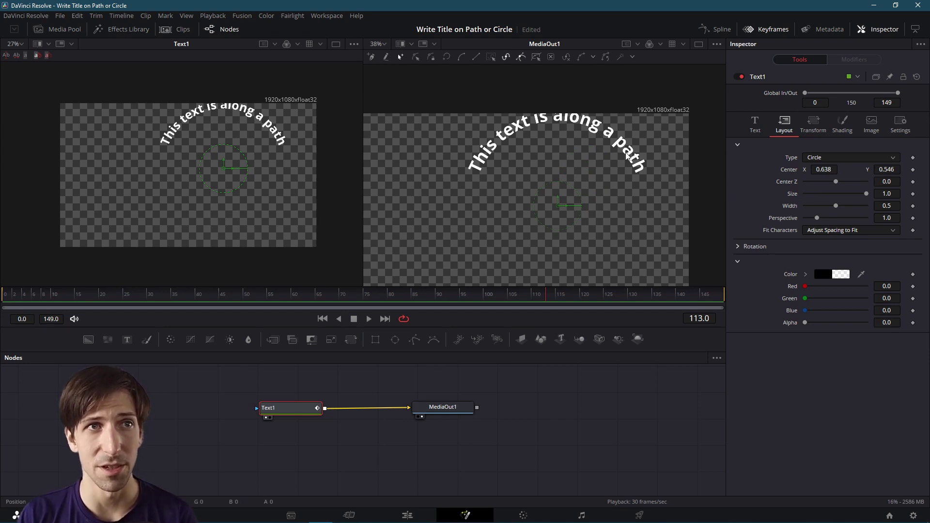
pyautogui.moveTo(550, 235); pyautogui.dragTo(590, 198)
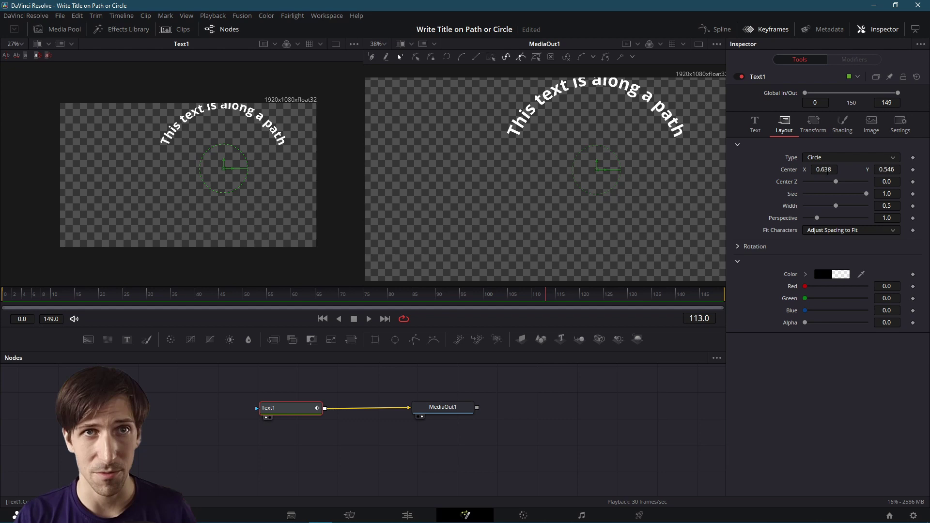
# Centre the circle layout at X 0.5, Y 0.5
pyautogui.click(830, 169)
pyautogui.write('.5')
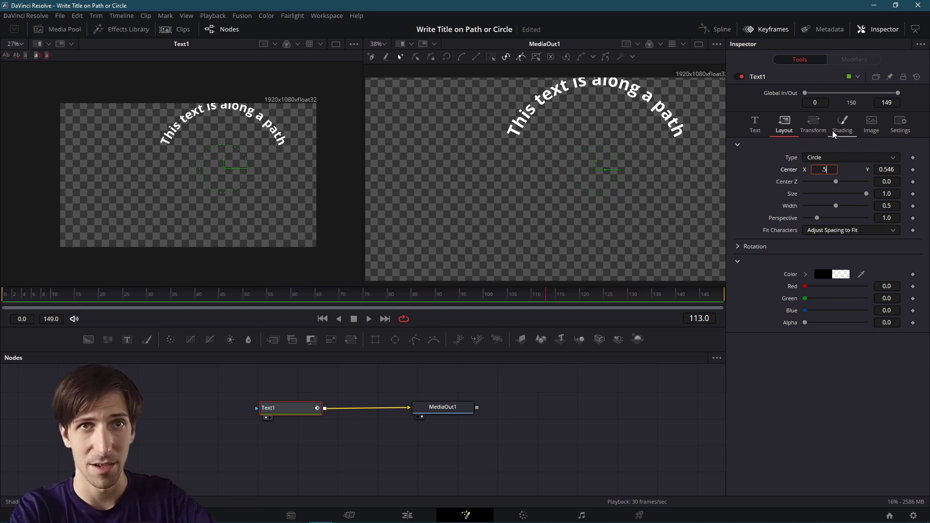
pyautogui.press('Tab')
pyautogui.write('.5')
pyautogui.press('Tab')
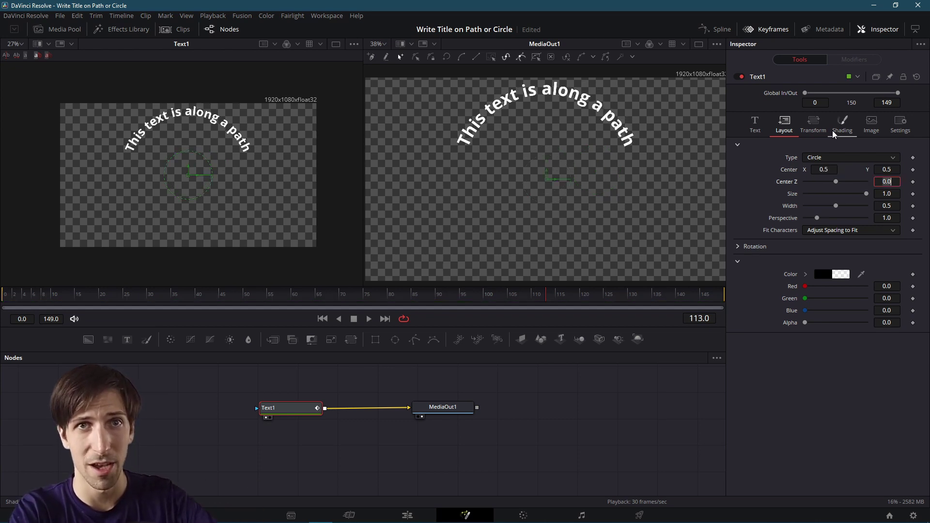
pyautogui.scroll(-1, 540, 155)
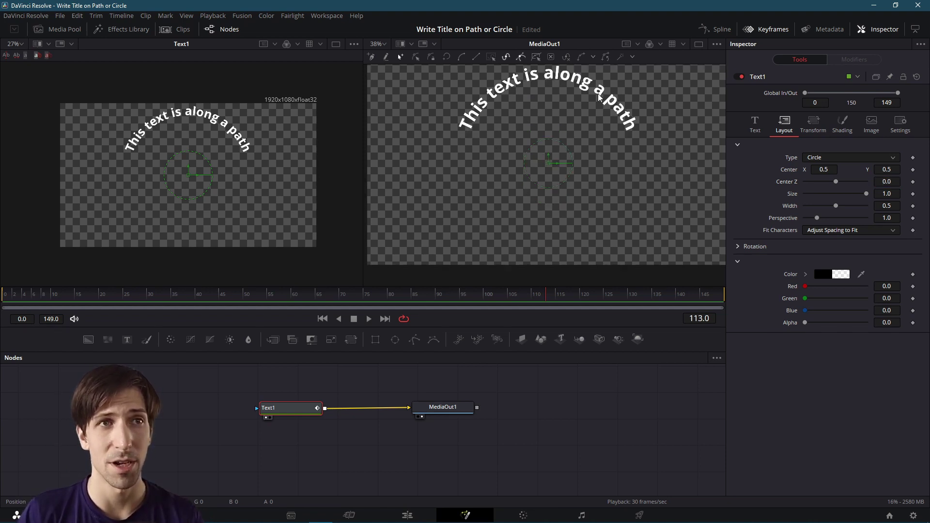
# Drag the circle layout Width down so the text curls further around the circle
pyautogui.scroll(1, 561, 140)
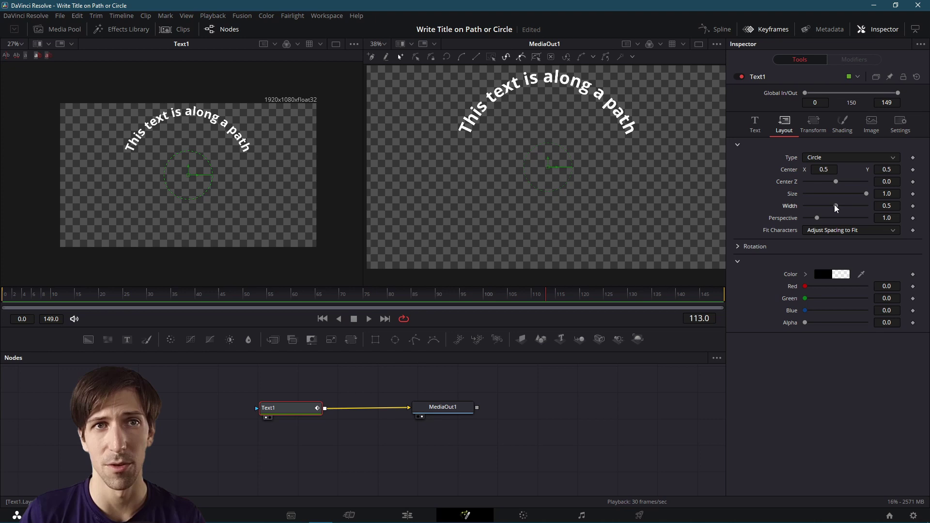
pyautogui.moveTo(836, 208); pyautogui.dragTo(826, 208)
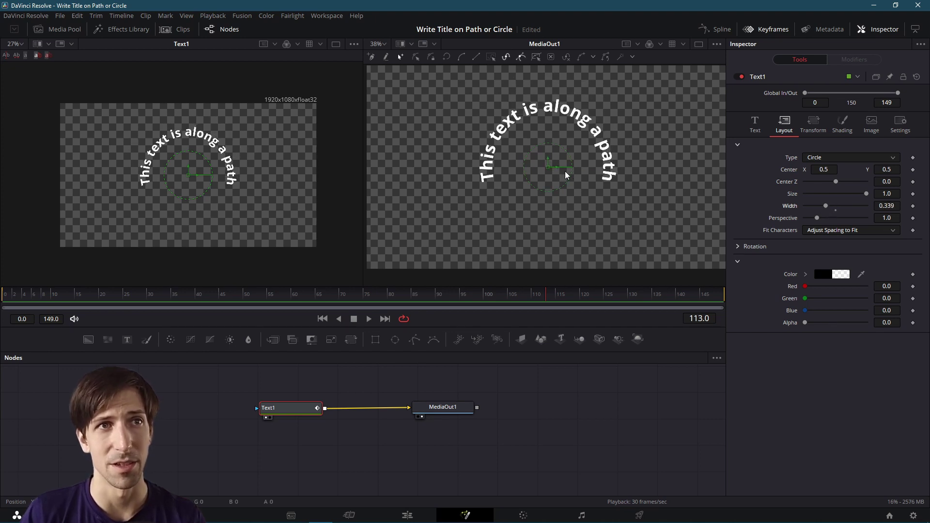
pyautogui.moveTo(826, 206)
pyautogui.mouseDown()
pyautogui.moveTo(810, 209)
pyautogui.moveTo(825, 209)
pyautogui.mouseUp()
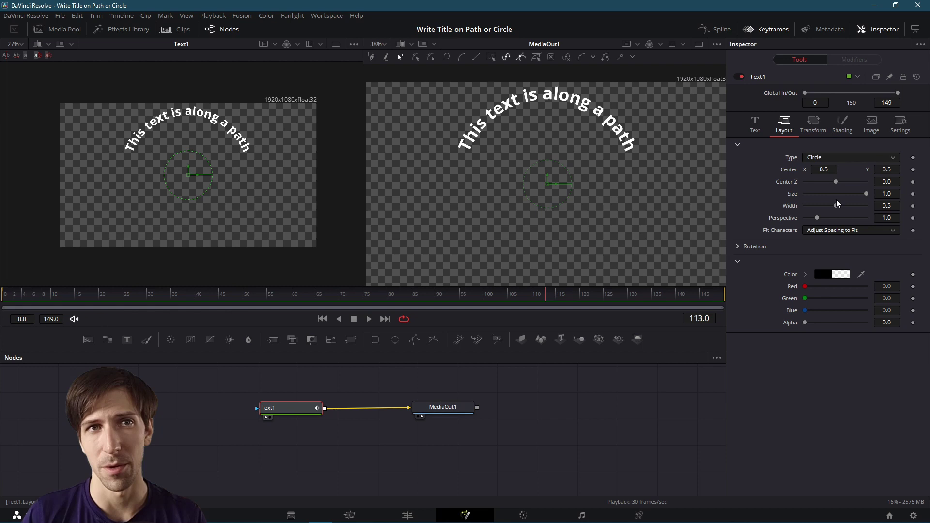
# Shrink the circular text to Size 0.512 and settle its Width at 0.331
pyautogui.moveTo(866, 196); pyautogui.dragTo(839, 199)
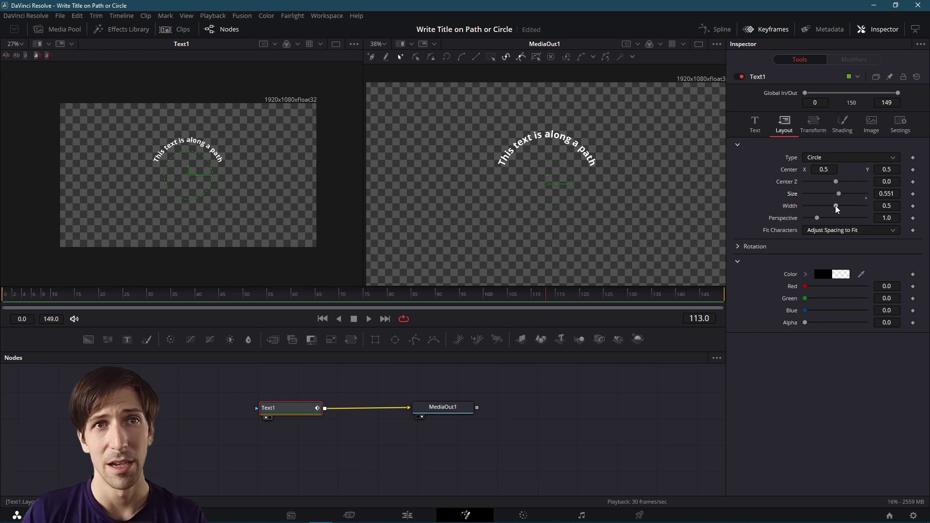
pyautogui.moveTo(837, 208); pyautogui.dragTo(830, 208)
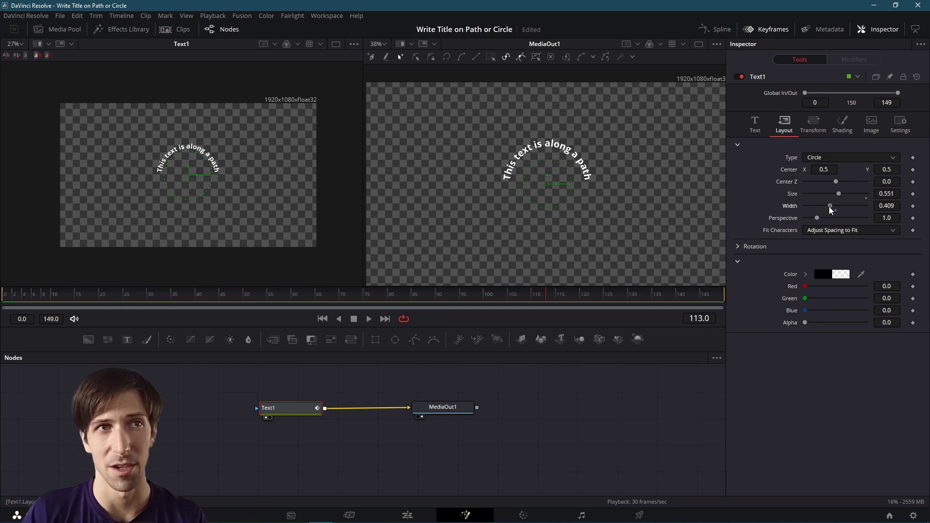
pyautogui.moveTo(830, 208); pyautogui.dragTo(816, 210)
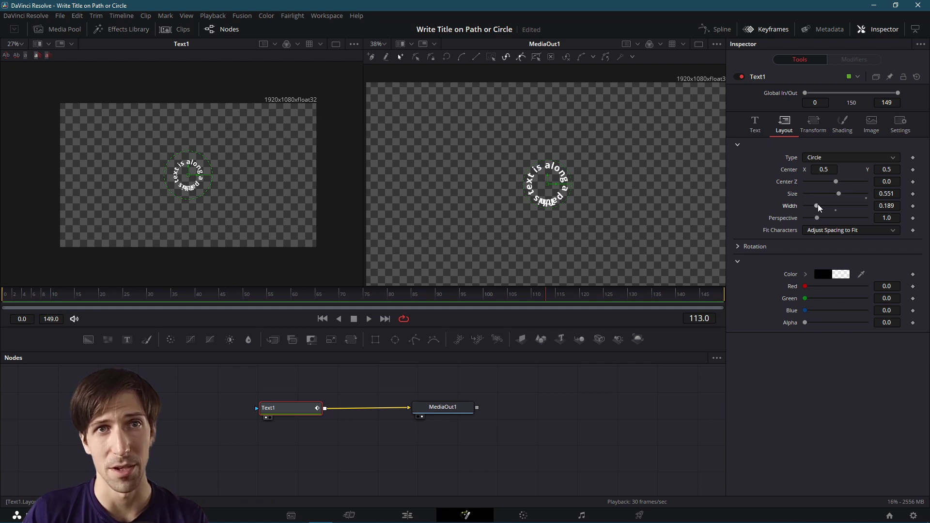
pyautogui.moveTo(817, 206); pyautogui.dragTo(828, 208)
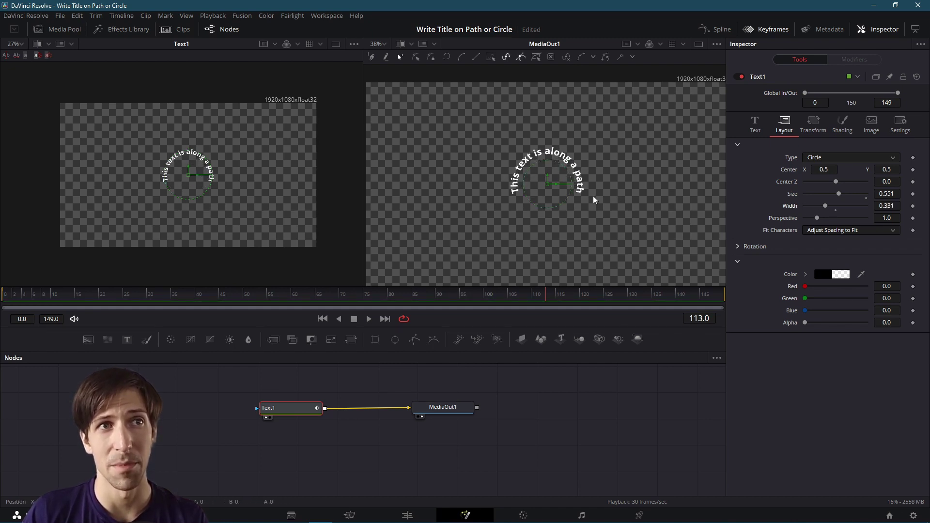
pyautogui.moveTo(839, 194)
pyautogui.mouseDown()
pyautogui.moveTo(828, 198)
pyautogui.moveTo(836, 198)
pyautogui.mouseUp()
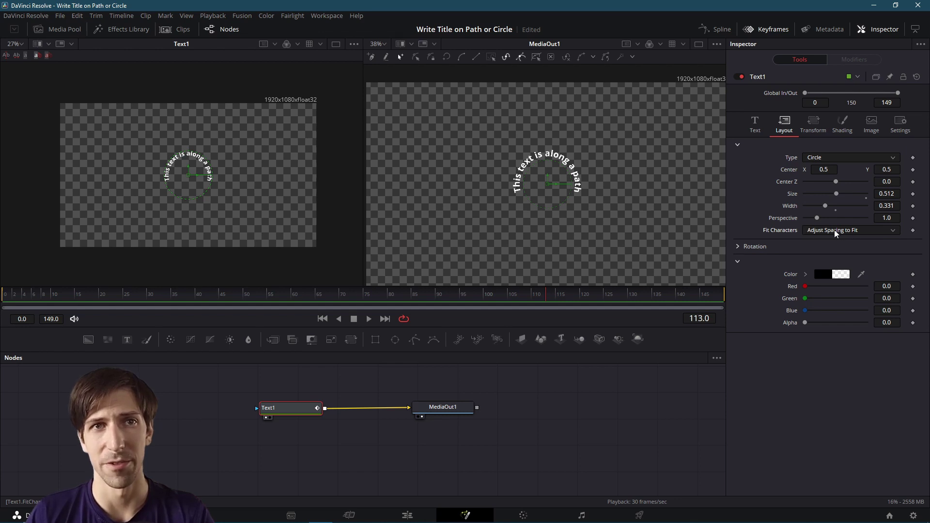
# Try each Fit Characters option, ending back on fitting by spacing
pyautogui.click(871, 229)
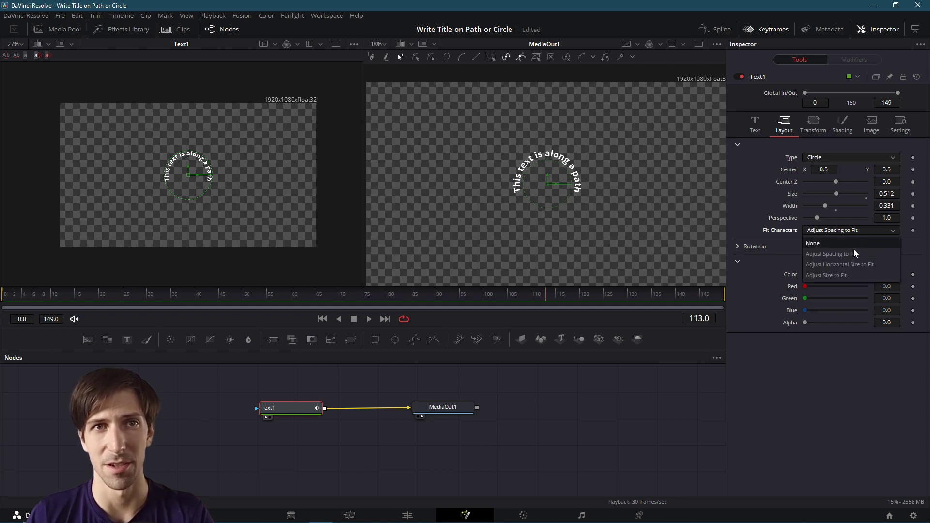
pyautogui.click(863, 261)
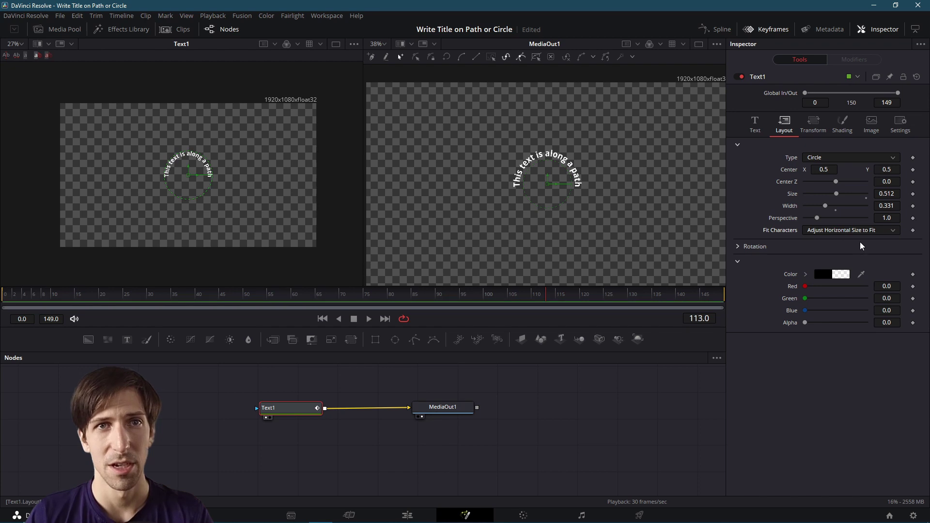
pyautogui.click(840, 231)
pyautogui.click(844, 272)
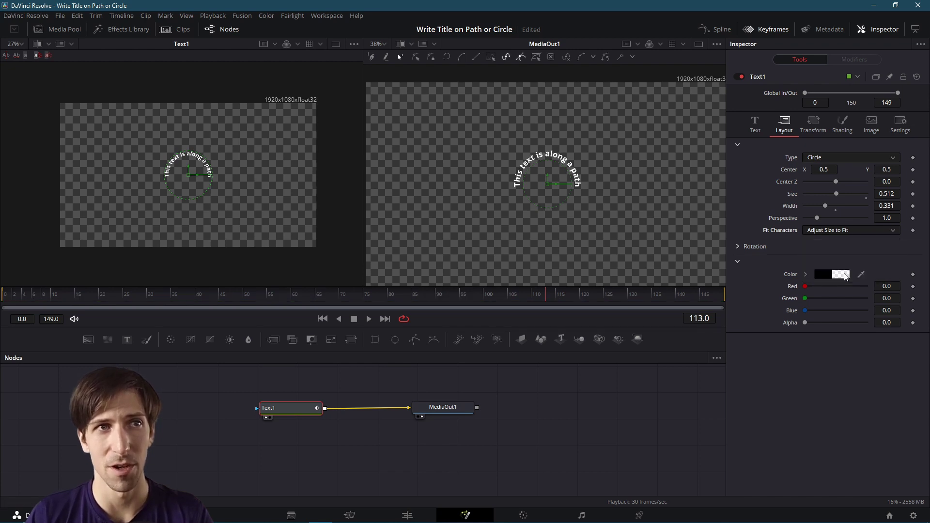
pyautogui.click(845, 231)
pyautogui.click(832, 254)
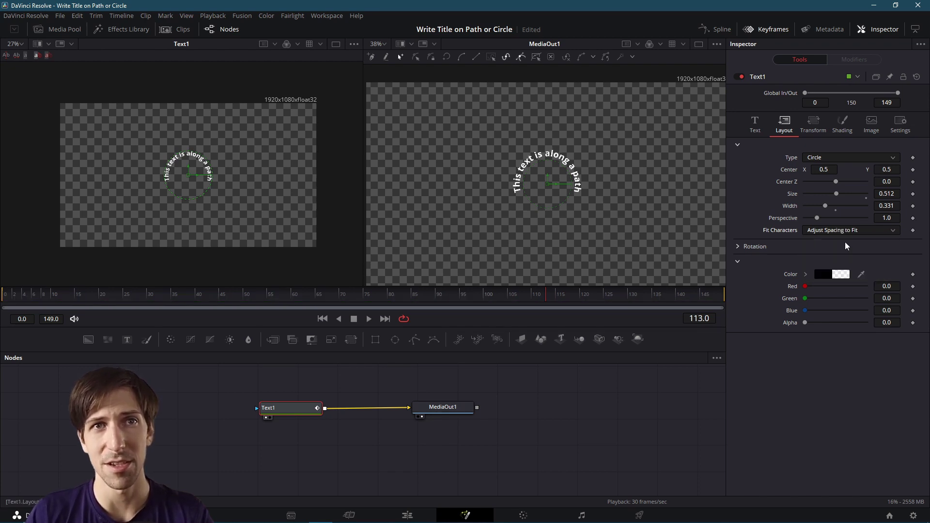
# Tighten the circle Width to 0.22 and set Fit Characters to Adjust Size to Fit
pyautogui.moveTo(826, 208); pyautogui.dragTo(819, 207)
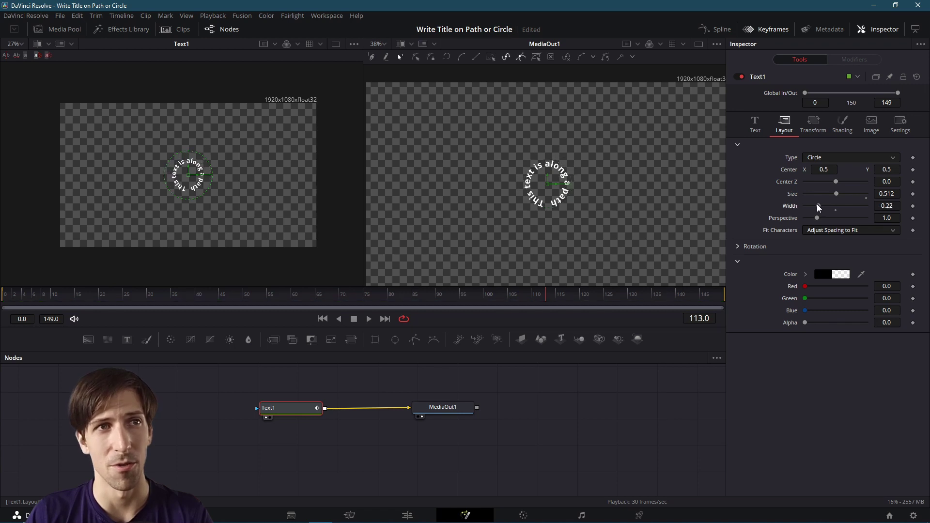
pyautogui.click(830, 232)
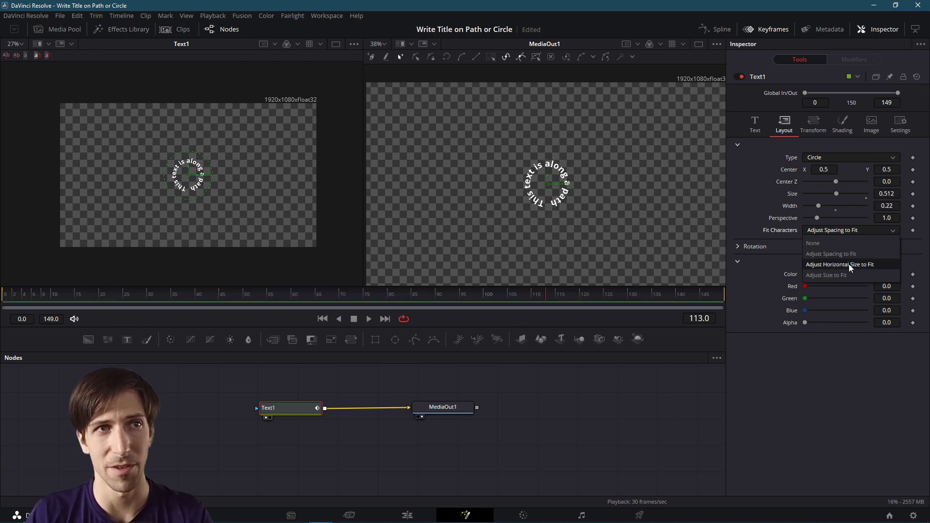
pyautogui.click(848, 263)
pyautogui.click(848, 228)
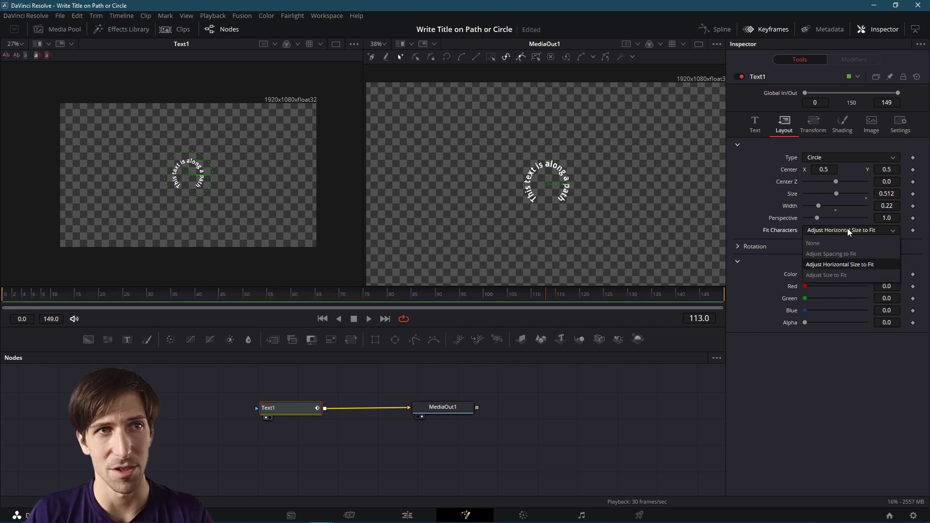
pyautogui.click(834, 275)
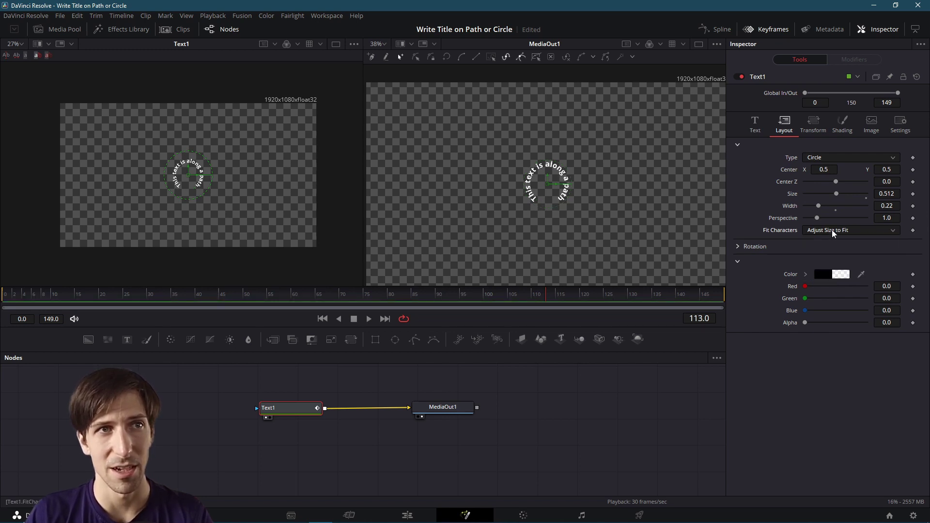
pyautogui.click(832, 229)
pyautogui.click(833, 253)
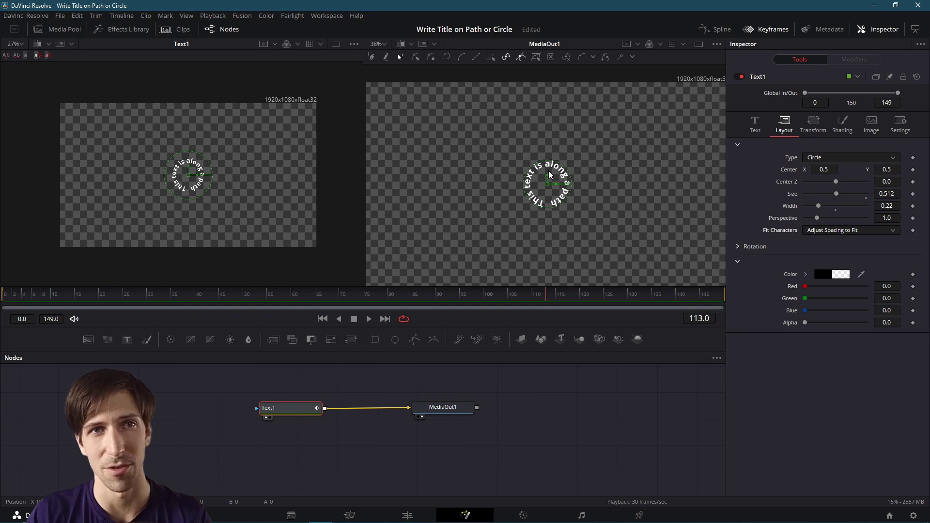
pyautogui.click(845, 230)
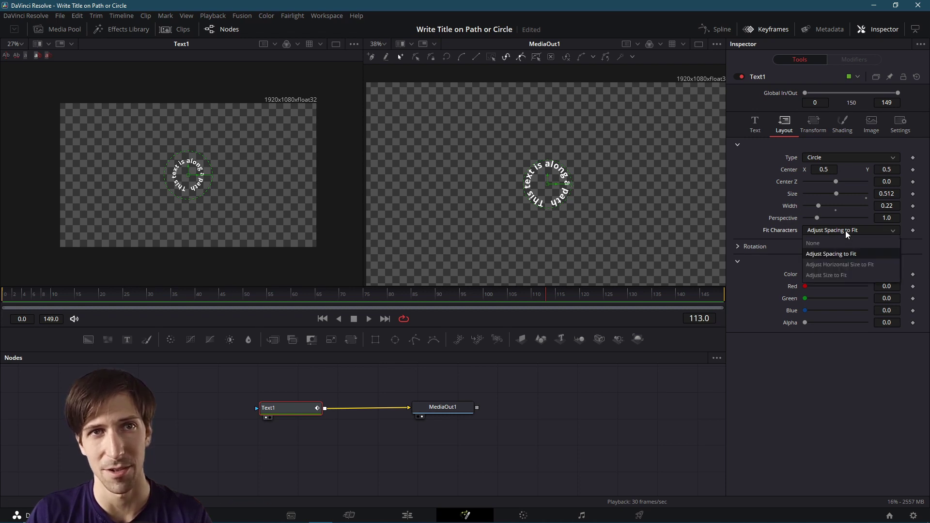
pyautogui.click(843, 275)
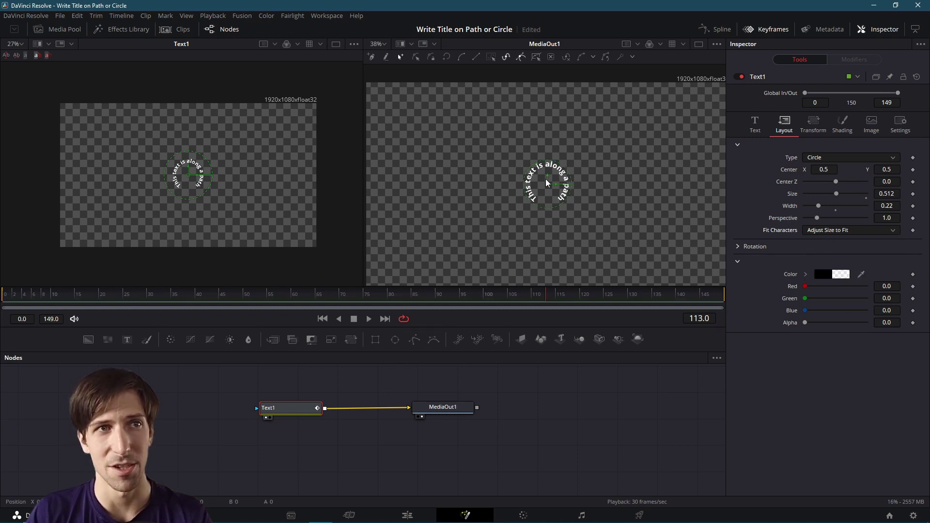
pyautogui.scroll(3, 543, 194)
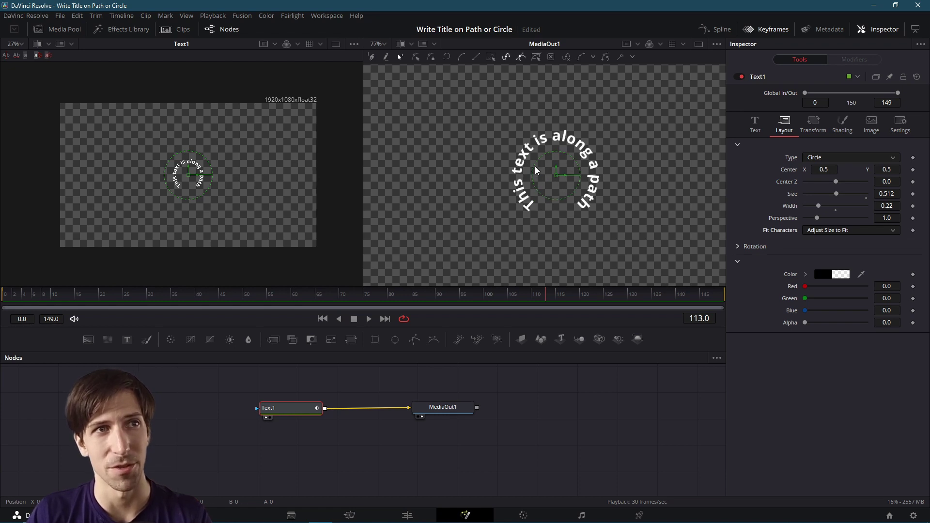
pyautogui.scroll(-2, 536, 170)
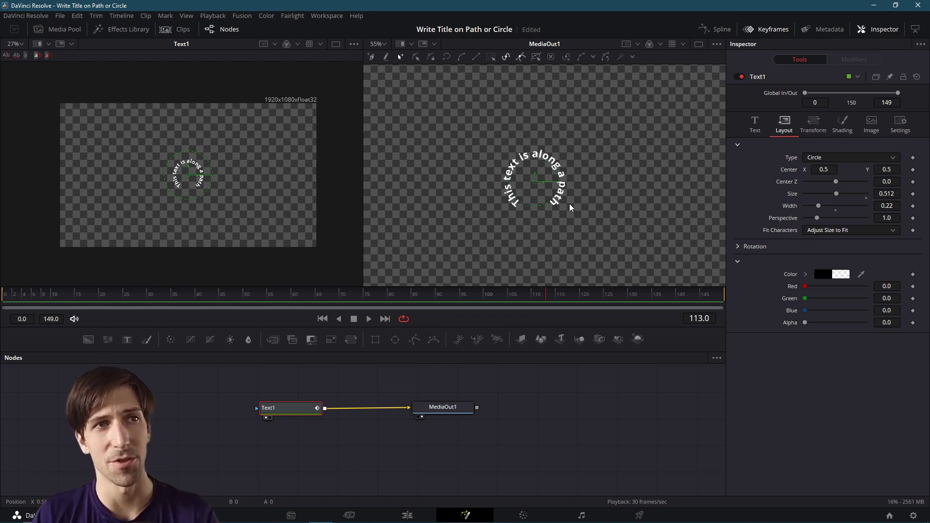
# Set Transform to Words and raise word Spacing to about 1.827
pyautogui.click(817, 124)
pyautogui.click(814, 156)
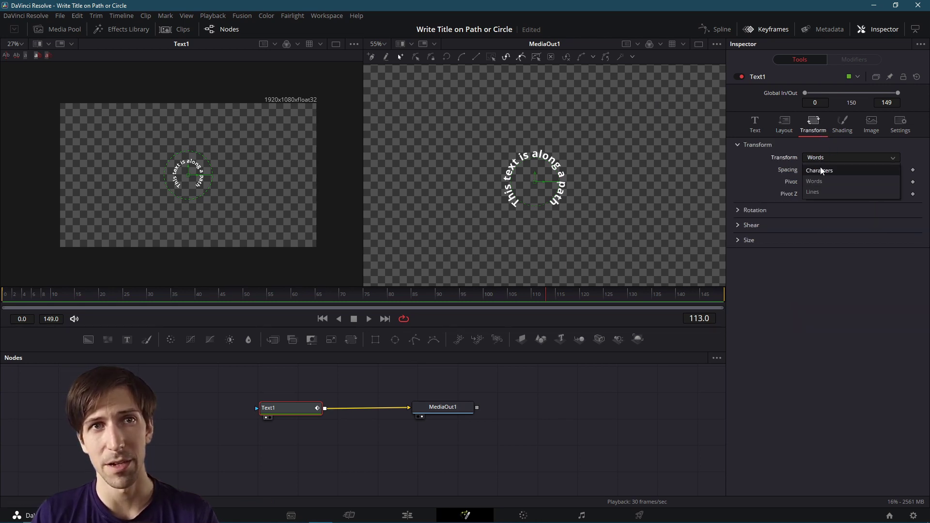
pyautogui.click(830, 171)
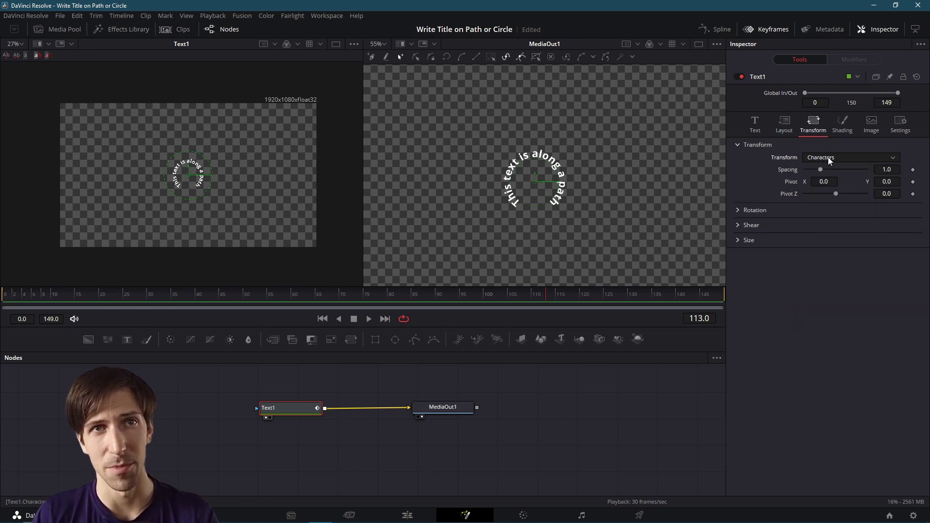
pyautogui.moveTo(819, 170); pyautogui.dragTo(826, 169)
pyautogui.doubleClick(826, 169)
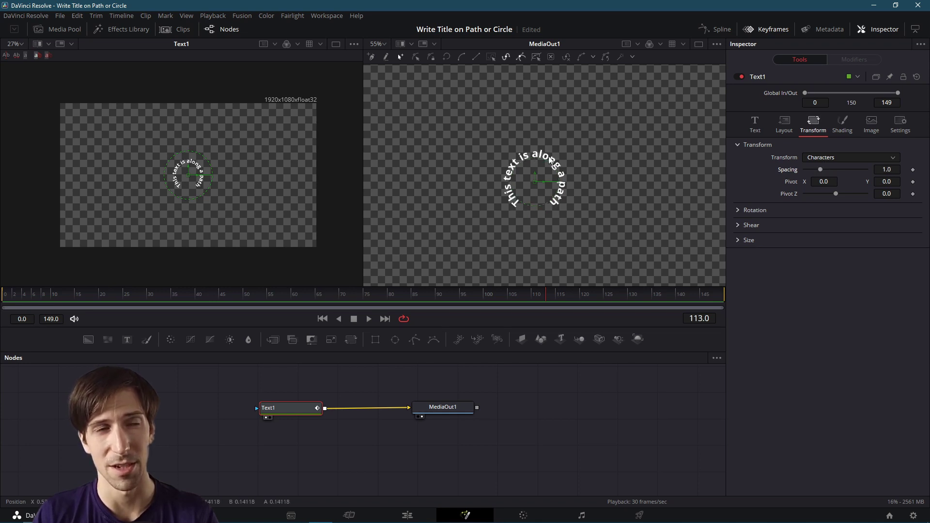
pyautogui.click(828, 158)
pyautogui.click(826, 181)
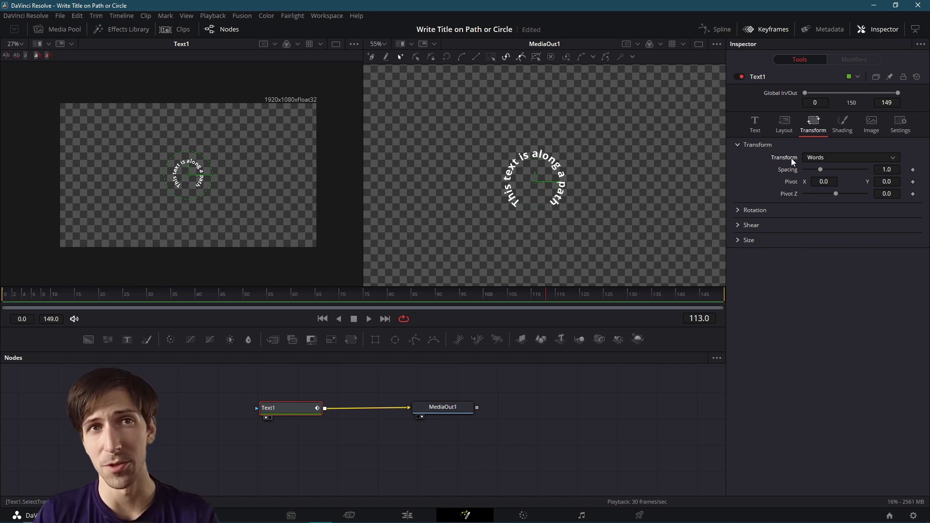
pyautogui.moveTo(823, 170); pyautogui.dragTo(836, 171)
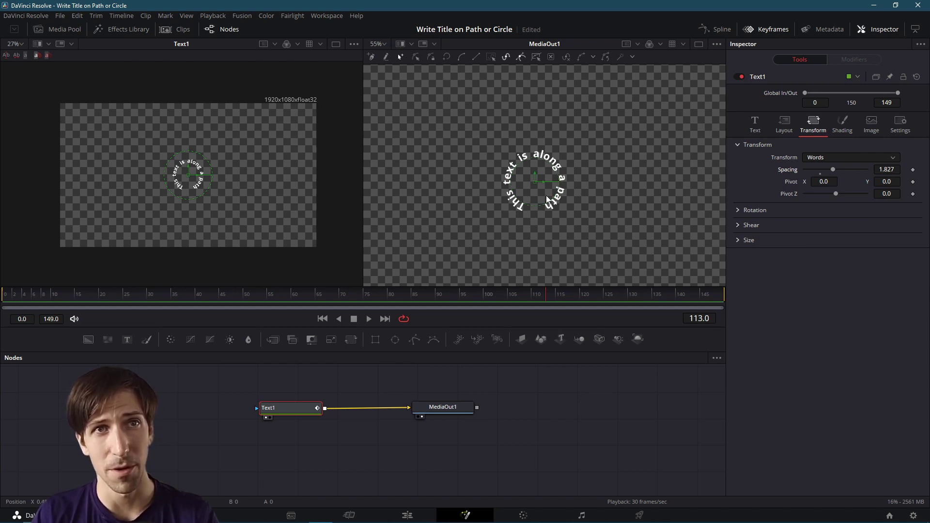
# Enlarge the circular text to Size 1.0 and widen the circle to 0.465
pyautogui.click(791, 124)
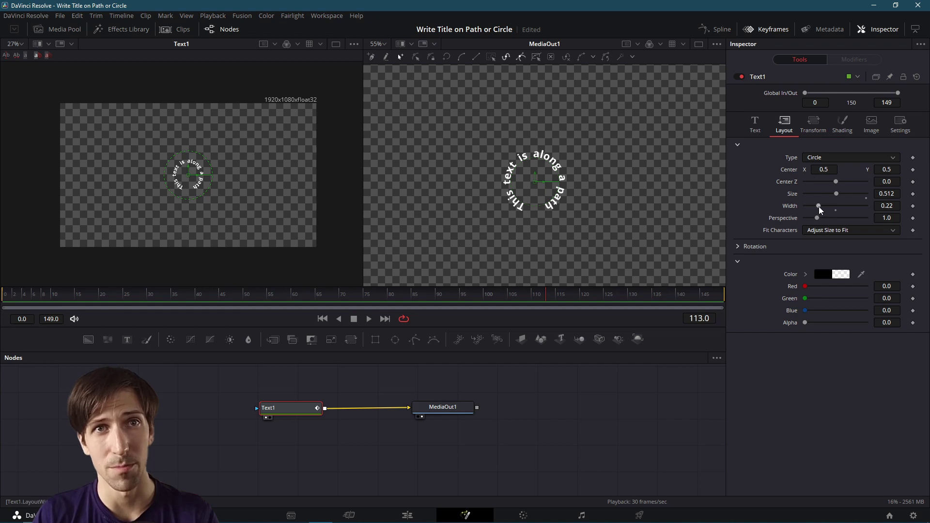
pyautogui.moveTo(820, 210); pyautogui.dragTo(828, 210)
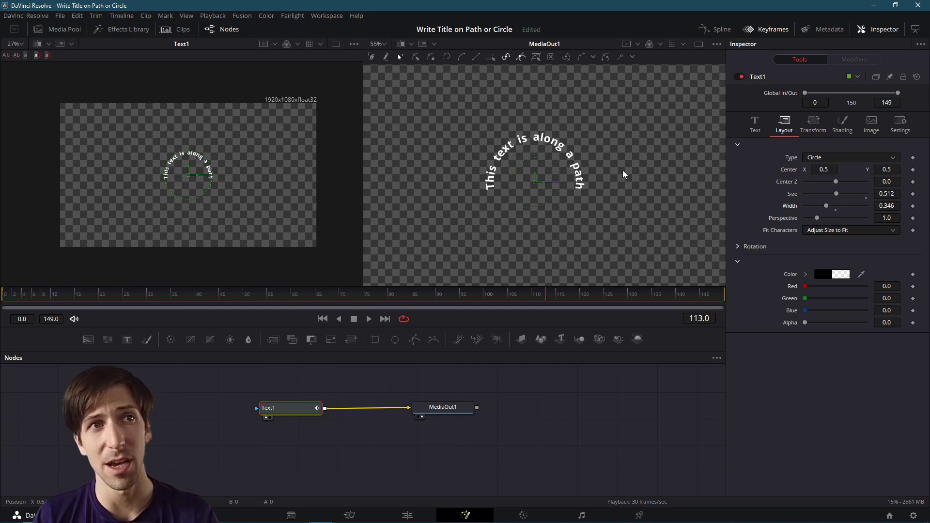
pyautogui.scroll(-2, 546, 198)
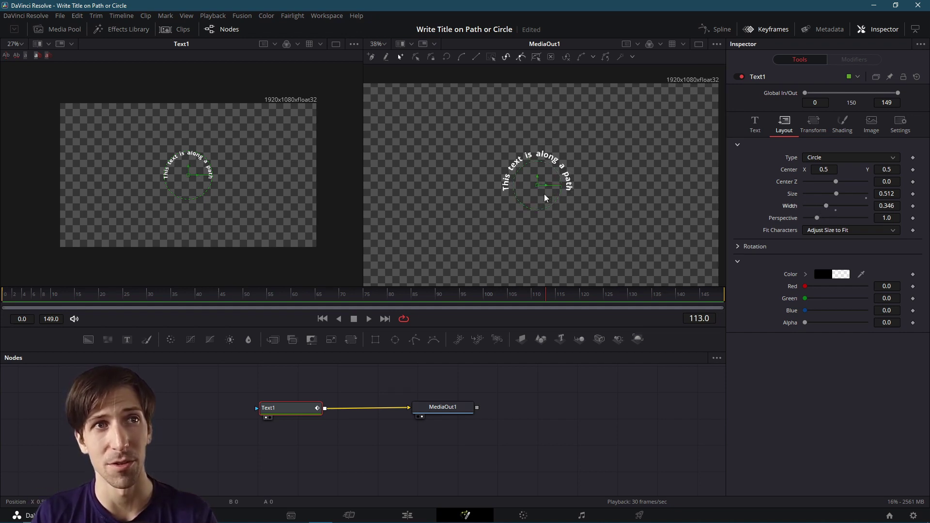
pyautogui.hotkey('ctrl', 'f')
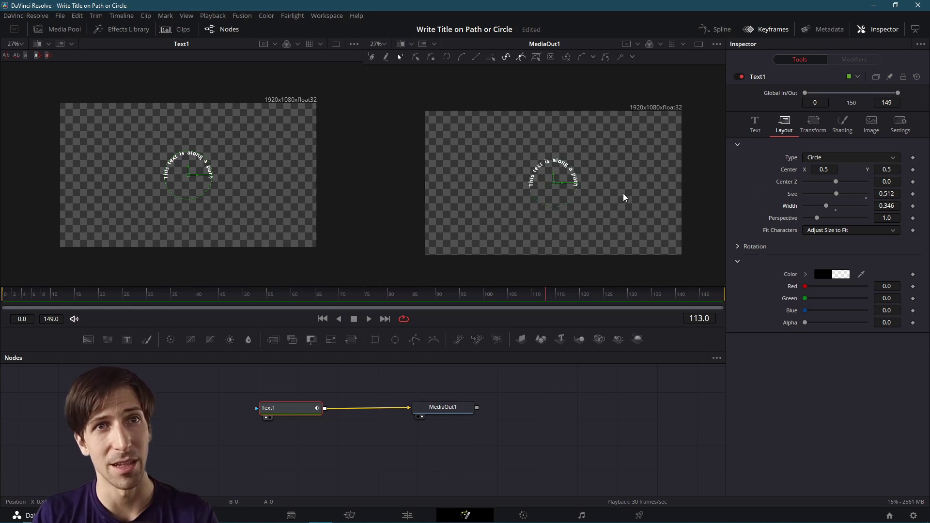
pyautogui.moveTo(623, 197); pyautogui.dragTo(605, 192)
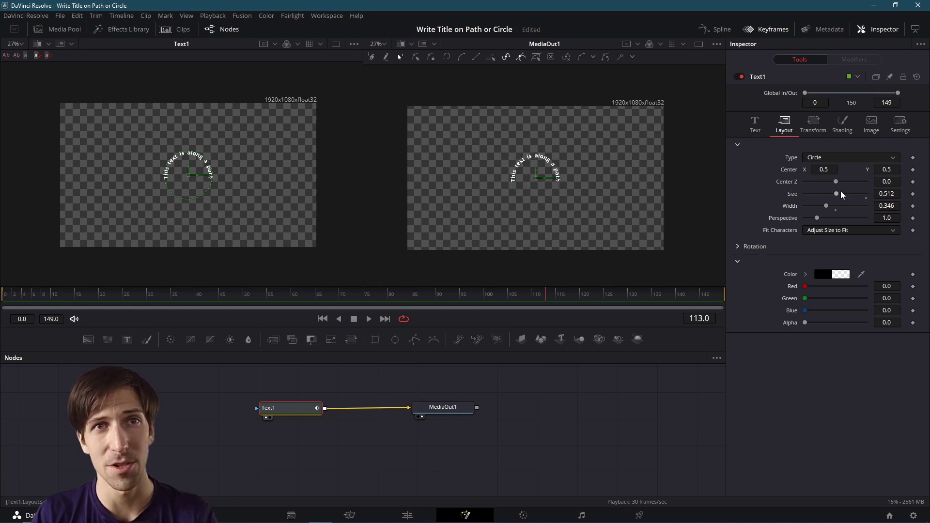
pyautogui.moveTo(837, 194); pyautogui.dragTo(896, 196)
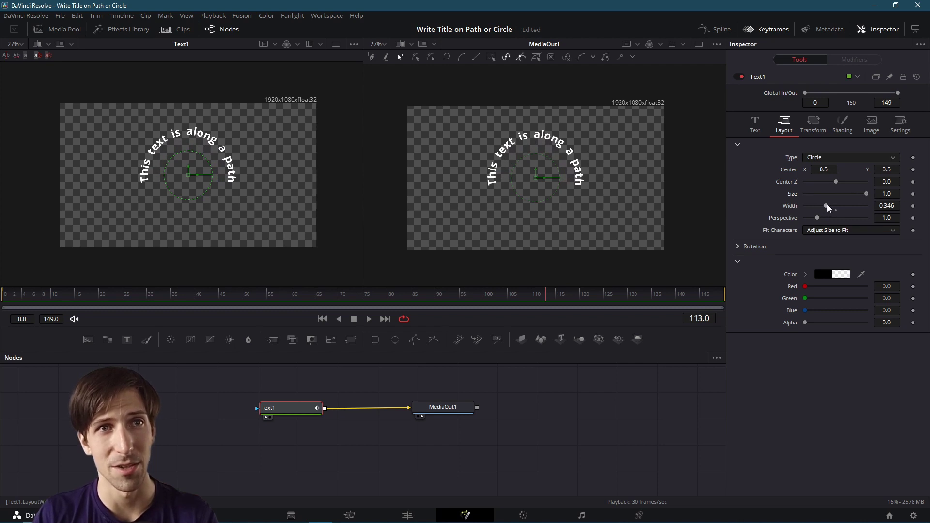
pyautogui.moveTo(827, 206); pyautogui.dragTo(833, 206)
# Switch Text1 to Bebas Neue and paste the phrase again to fill the circle
pyautogui.click(754, 124)
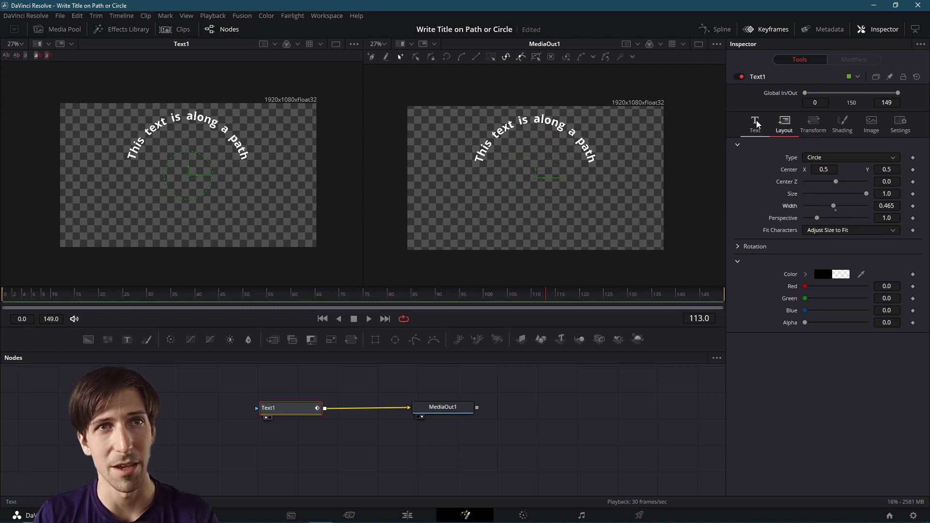
pyautogui.click(833, 230)
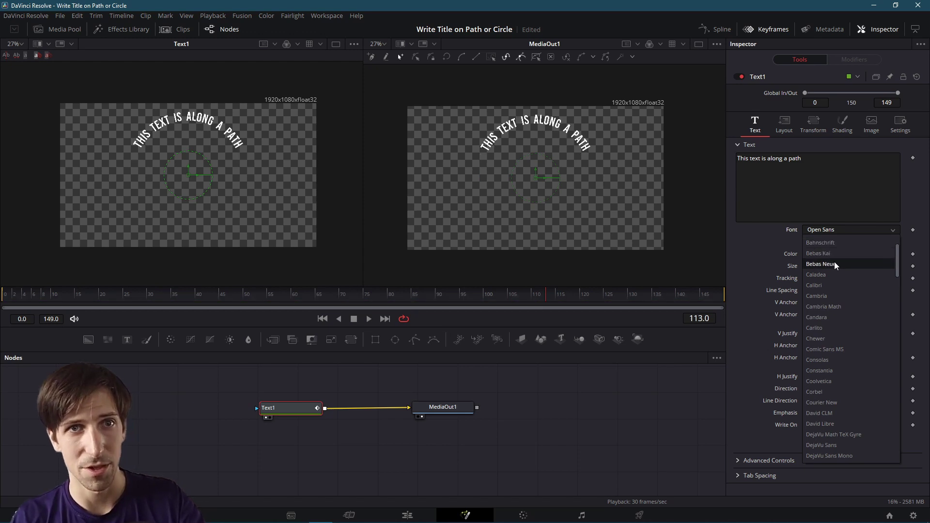
pyautogui.click(834, 264)
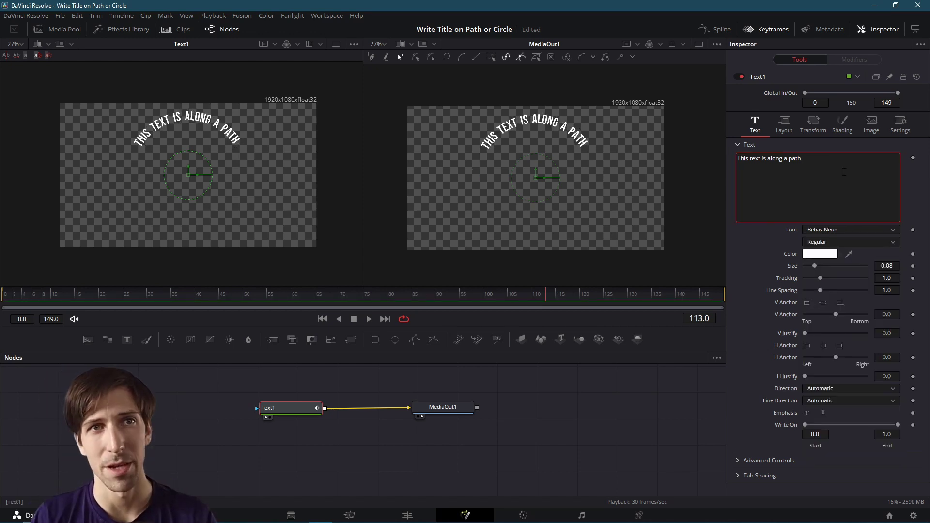
pyautogui.write('This text is along a path')
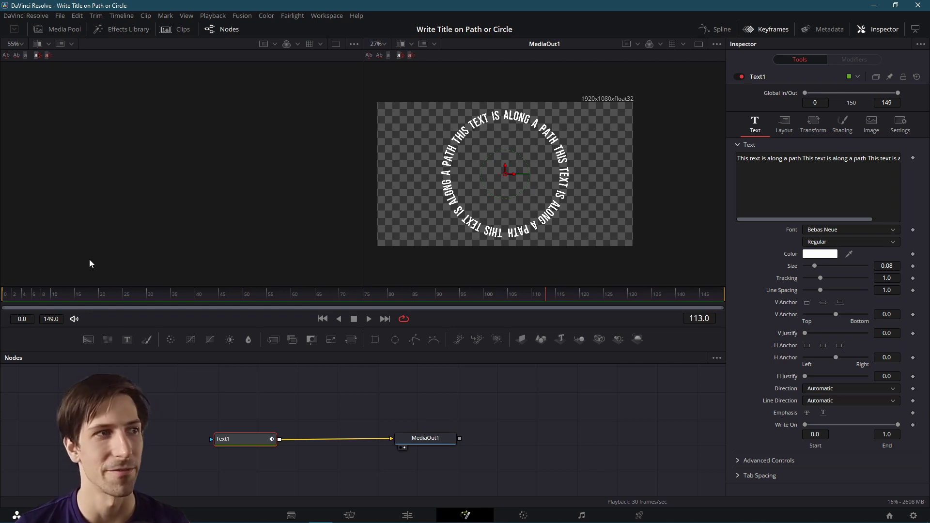
# Keyframe Write On End from 0 at frame 0 to 1.0 at frame 30, then play it
pyautogui.click(12, 299)
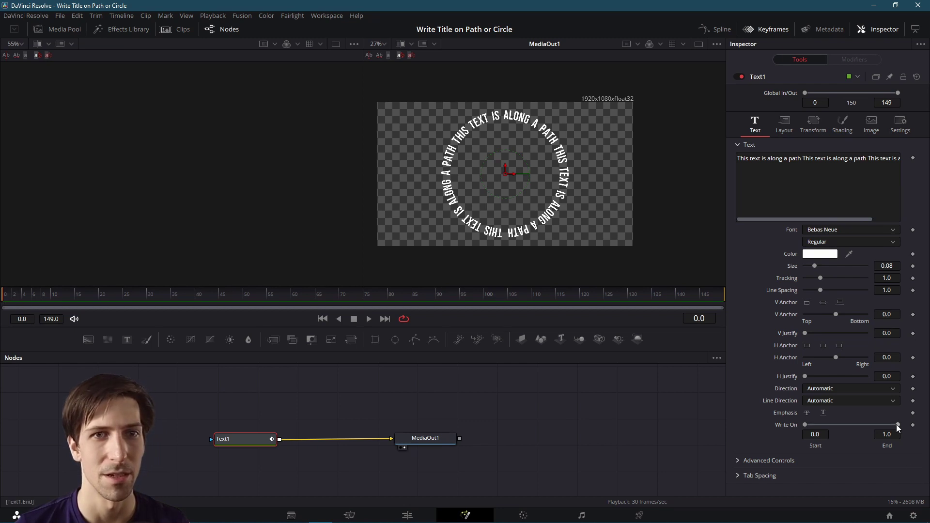
pyautogui.moveTo(897, 425); pyautogui.dragTo(792, 425)
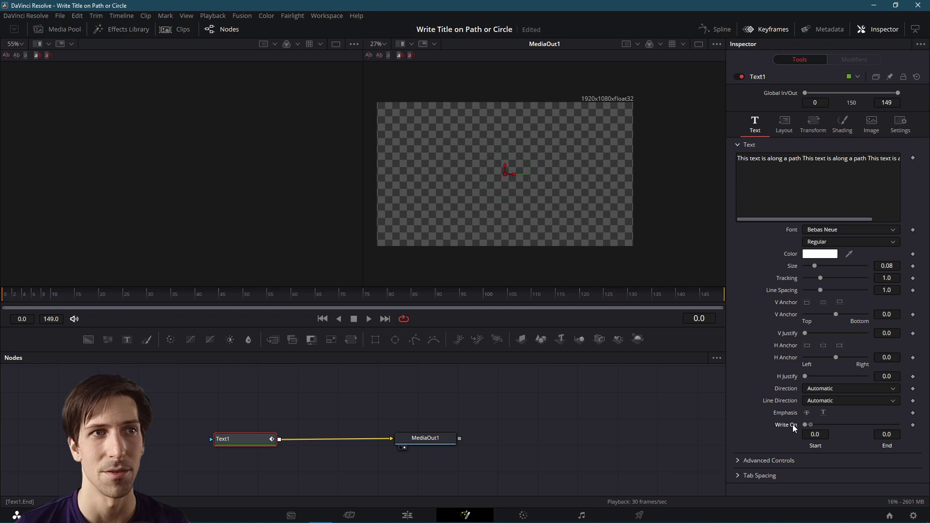
pyautogui.click(913, 426)
pyautogui.click(147, 298)
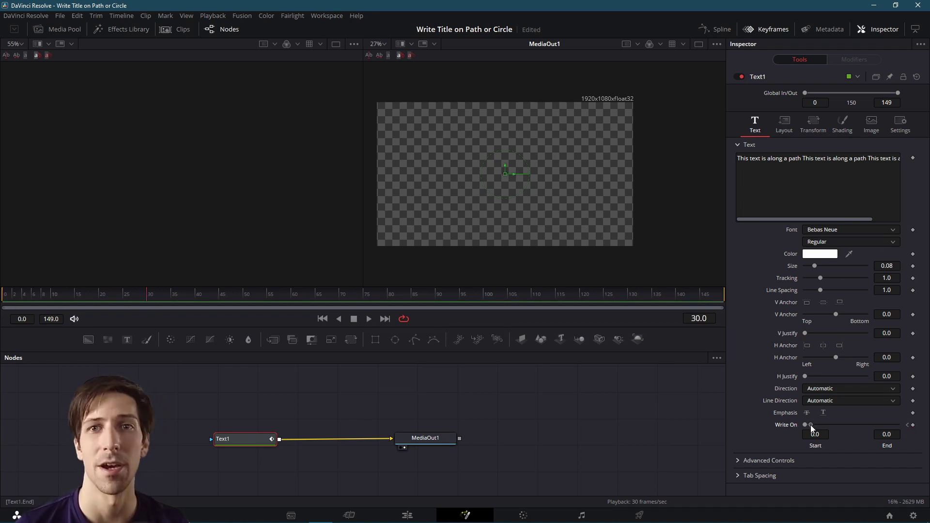
pyautogui.moveTo(810, 425); pyautogui.dragTo(908, 428)
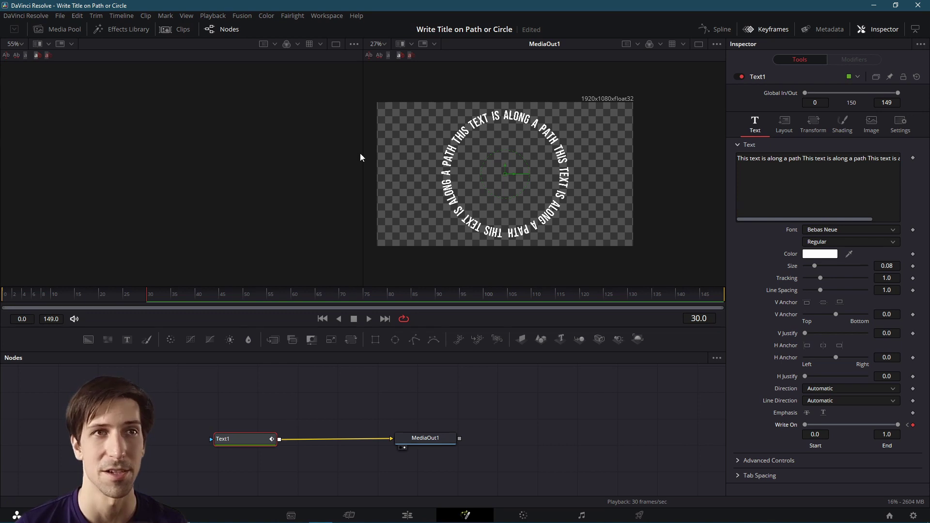
pyautogui.press('space')
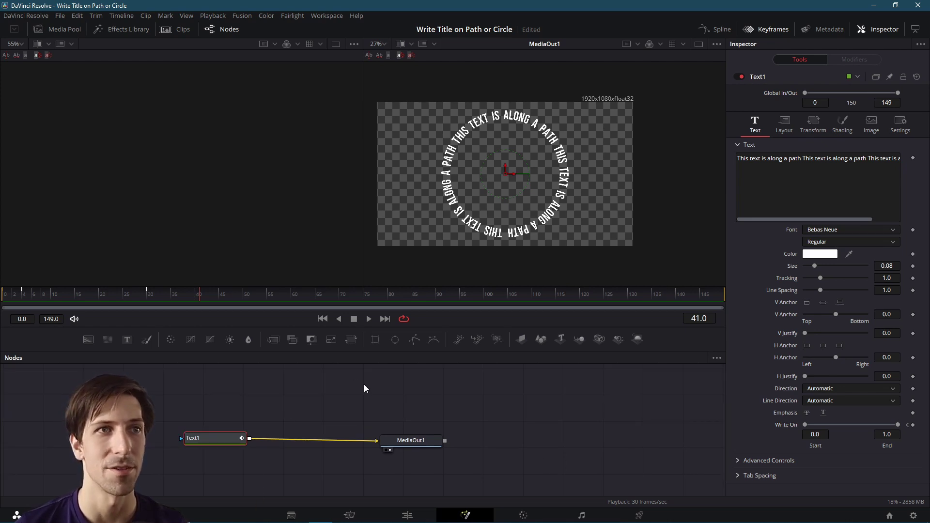
# Add a Merge node between Text1 and MediaOut1, with the text feeding its background
pyautogui.rightClick(321, 378)
pyautogui.moveTo(396, 214)
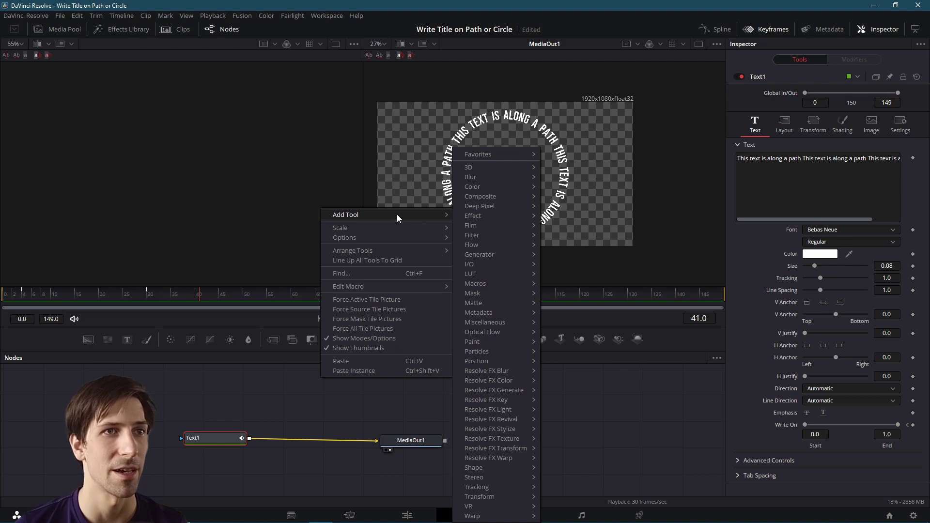
pyautogui.moveTo(509, 196)
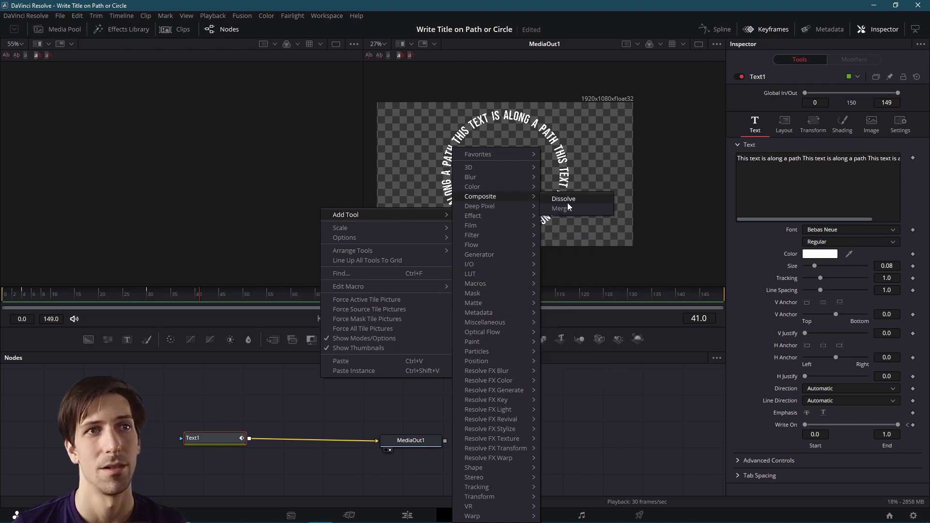
pyautogui.click(571, 207)
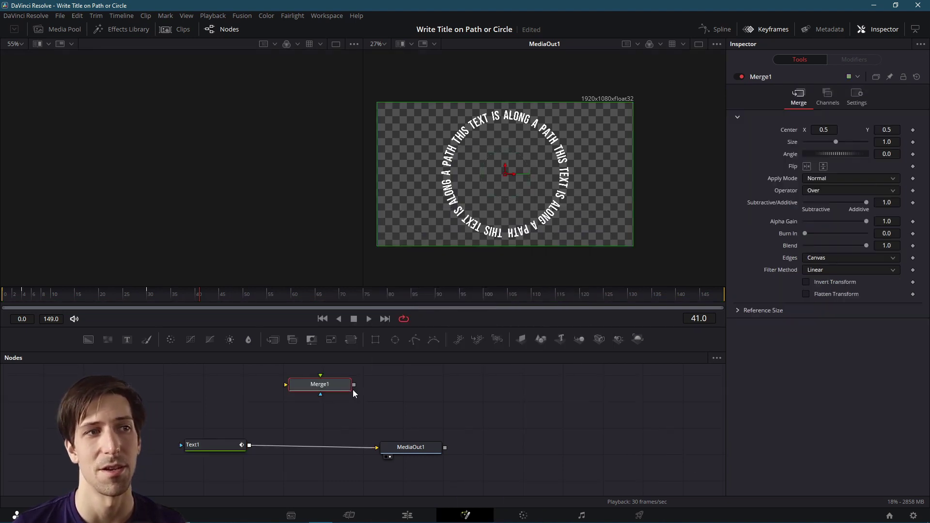
pyautogui.moveTo(336, 385); pyautogui.dragTo(354, 404)
pyautogui.moveTo(290, 430); pyautogui.dragTo(449, 442)
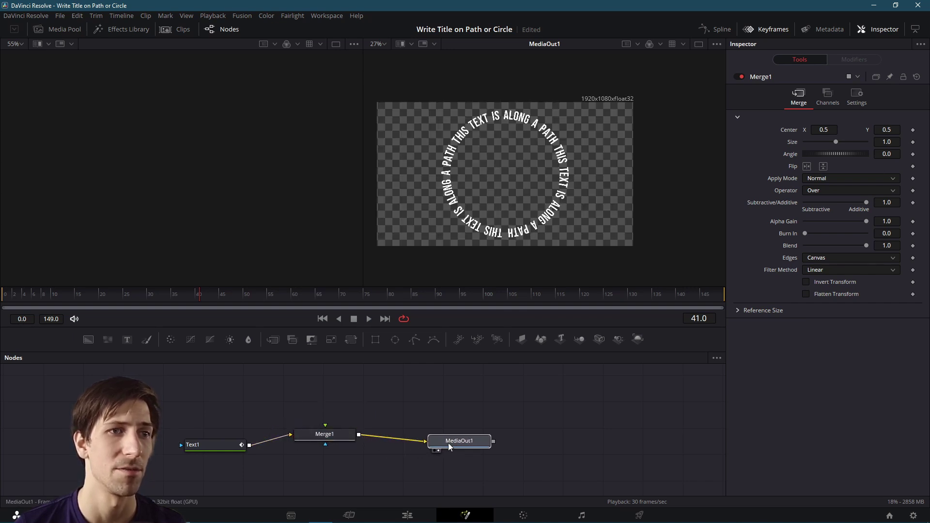
# Bring davinci-logo-300x300.png in as MediaIn1 feeding the merge foreground, placed to the left
pyautogui.hotkey('alt', 'Tab')
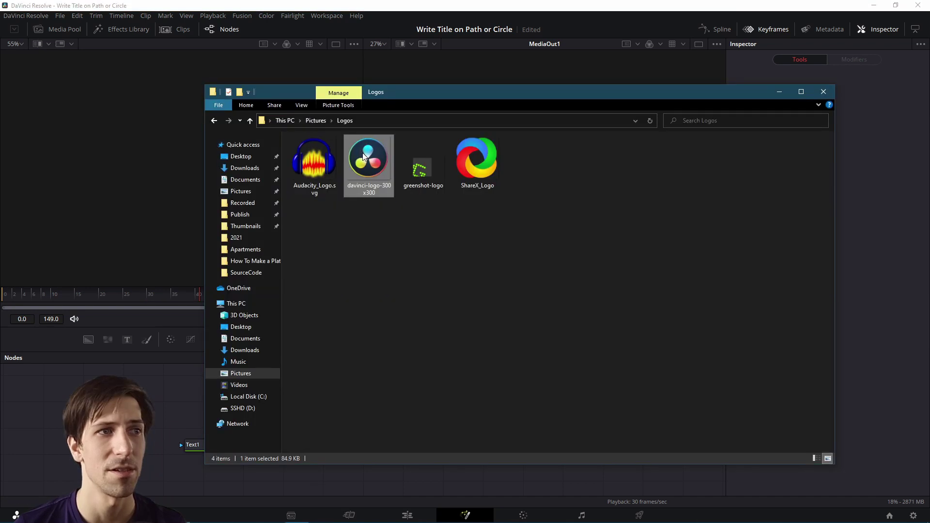
pyautogui.moveTo(362, 156); pyautogui.dragTo(343, 434)
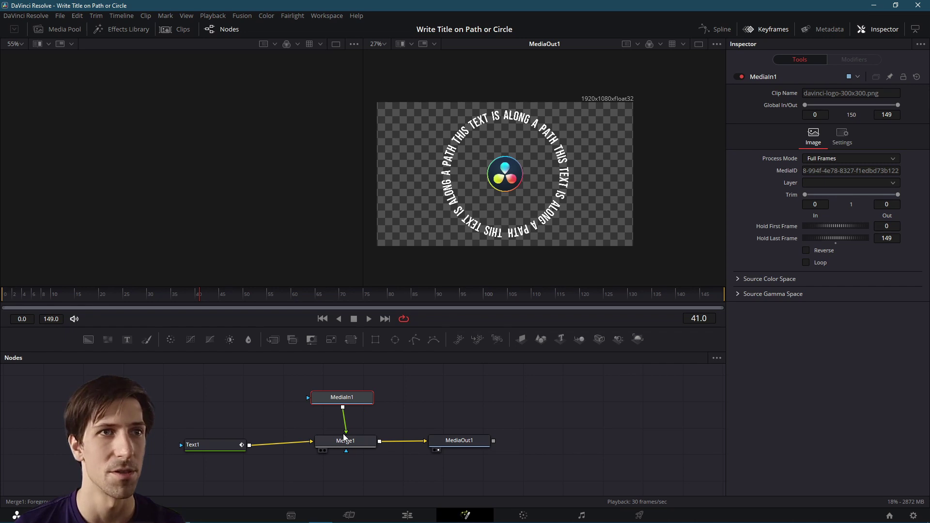
pyautogui.moveTo(364, 402); pyautogui.dragTo(247, 393)
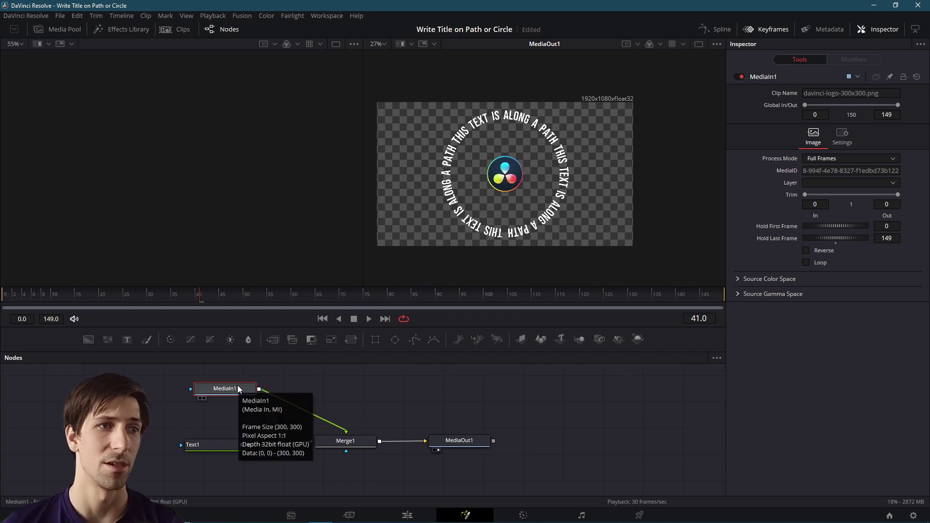
# Add a Resize node after MediaIn1 with Keep Frame Aspect on and width 770
pyautogui.rightClick(284, 403)
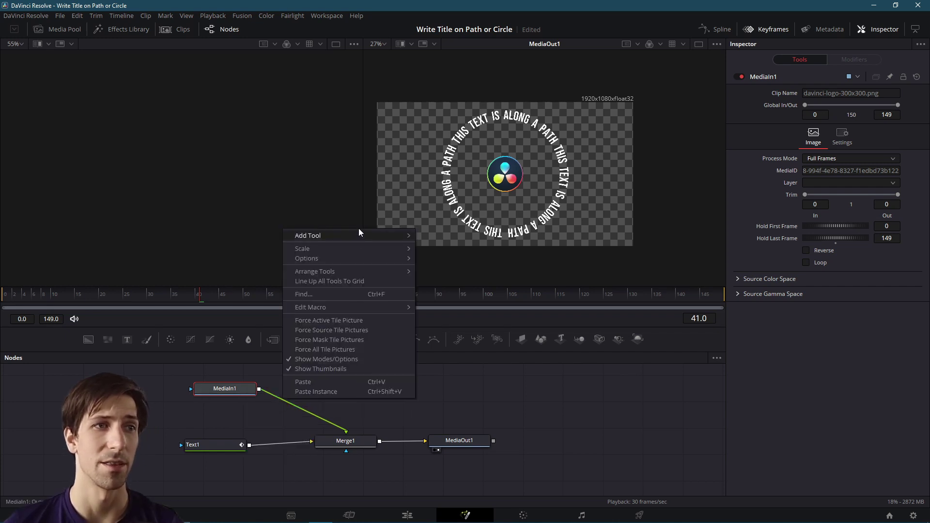
pyautogui.moveTo(391, 235)
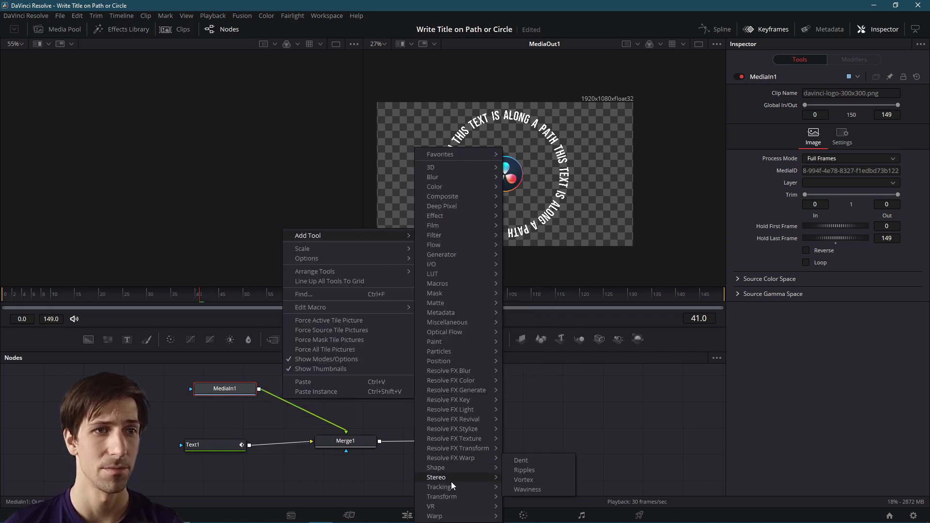
pyautogui.moveTo(451, 495)
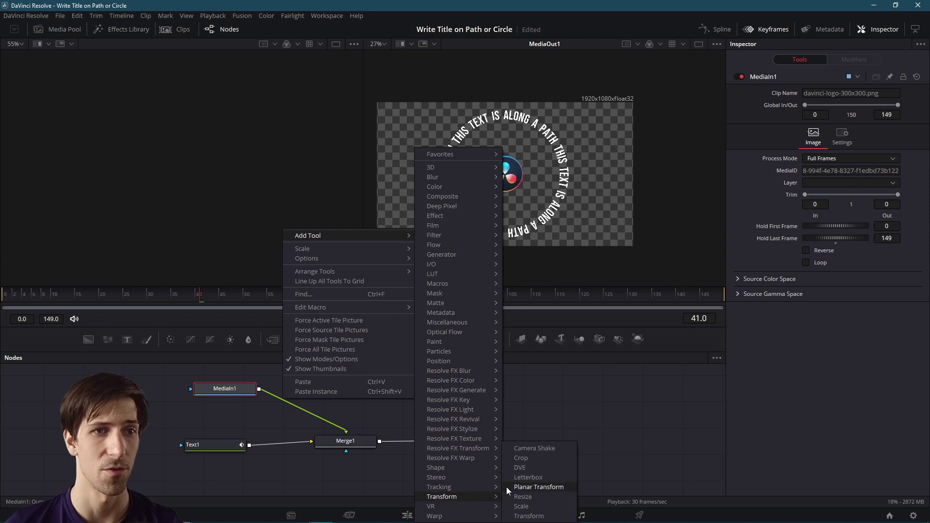
pyautogui.click(541, 497)
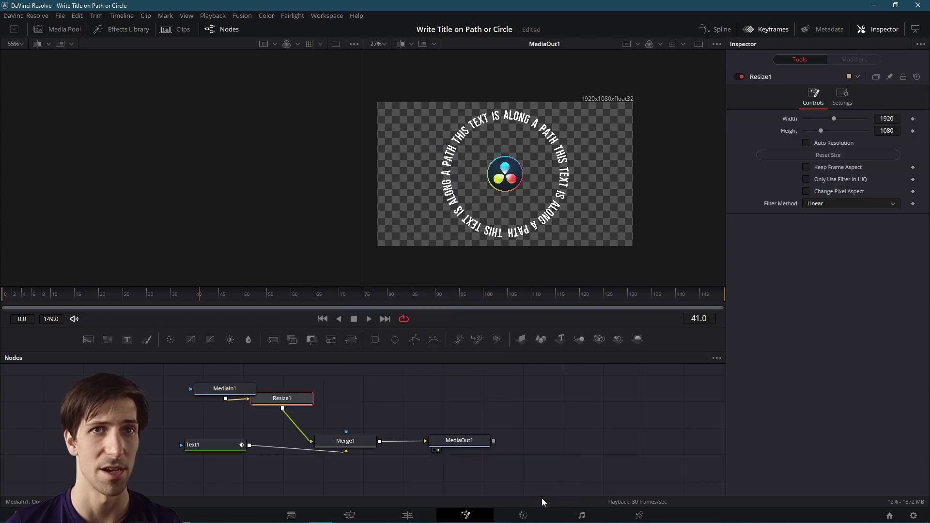
pyautogui.click(806, 167)
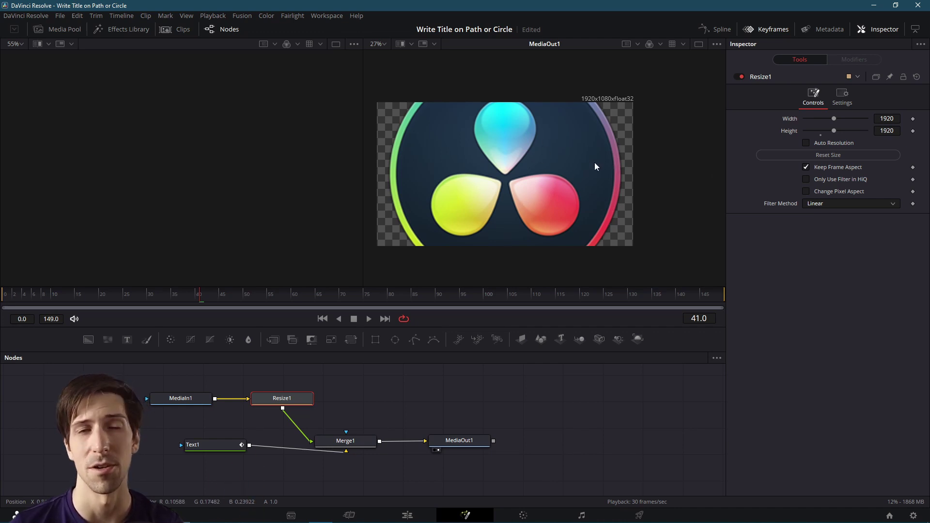
pyautogui.moveTo(833, 120); pyautogui.dragTo(817, 119)
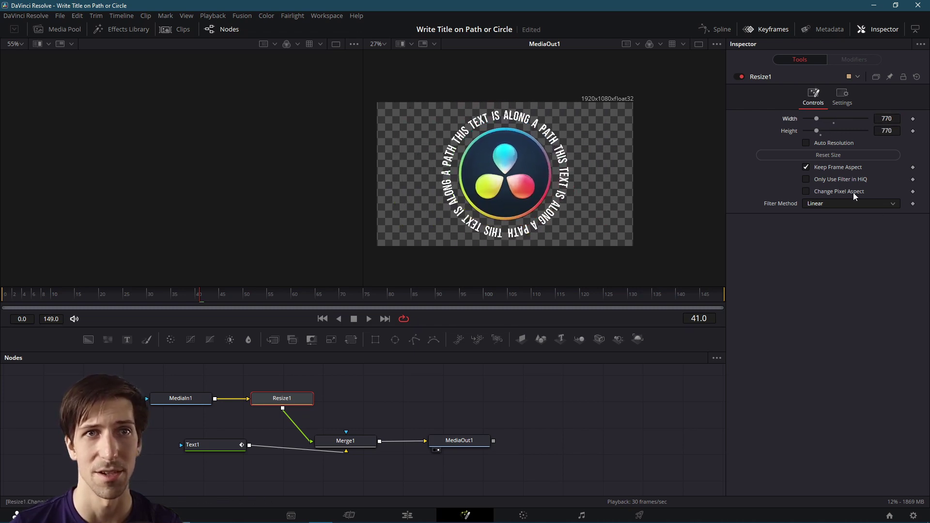
# Bring the kuala-lumpur city photo into the Fusion node graph as a new media node
pyautogui.click(423, 519)
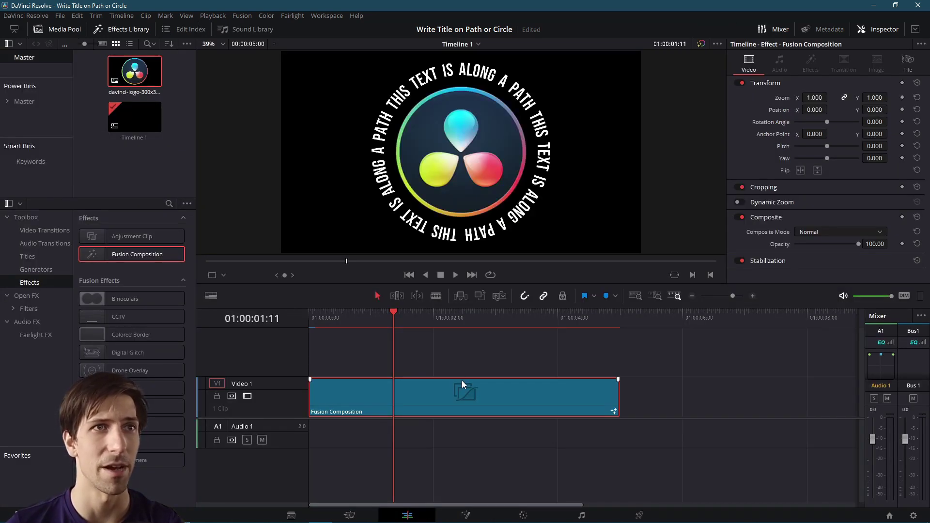
pyautogui.hotkey('shift', '5')
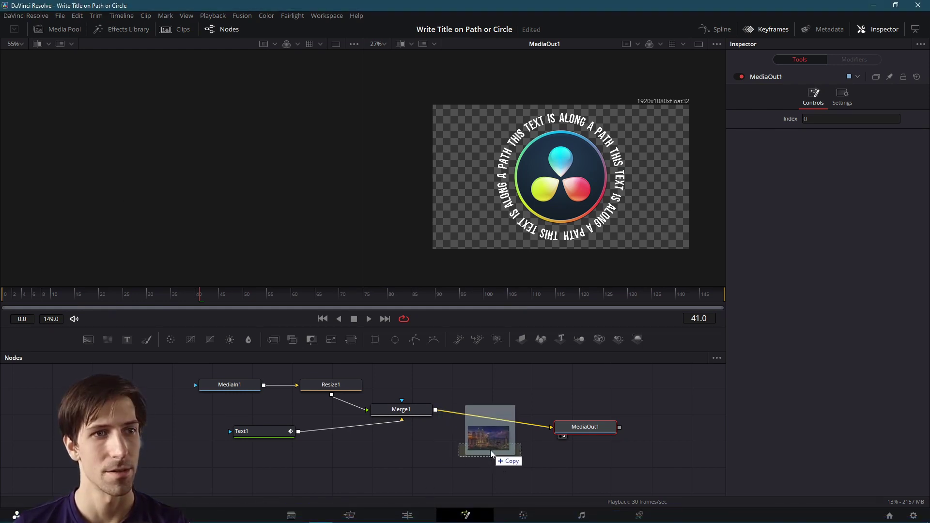
pyautogui.moveTo(491, 450); pyautogui.dragTo(464, 460)
pyautogui.moveTo(520, 452); pyautogui.dragTo(476, 443)
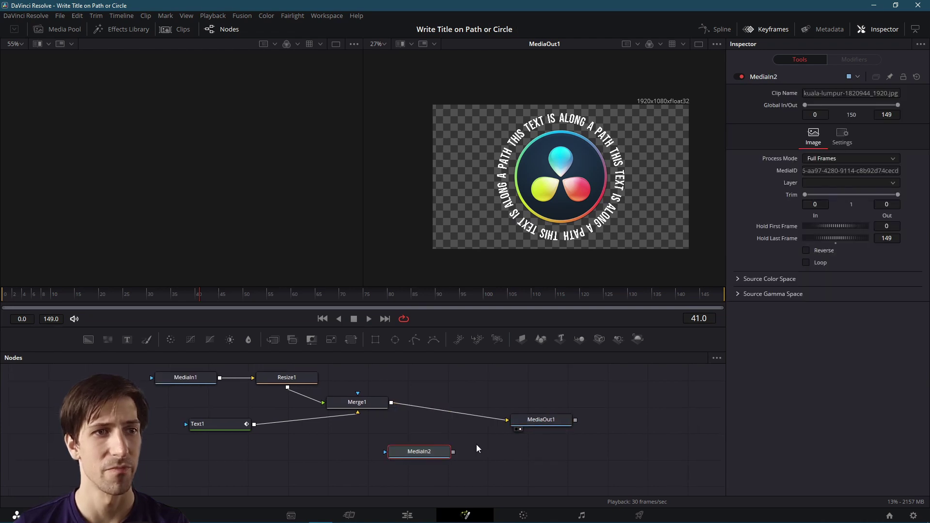
# Add Merge2 with the city photo as background and connect it to MediaOut1
pyautogui.rightClick(447, 393)
pyautogui.moveTo(485, 231)
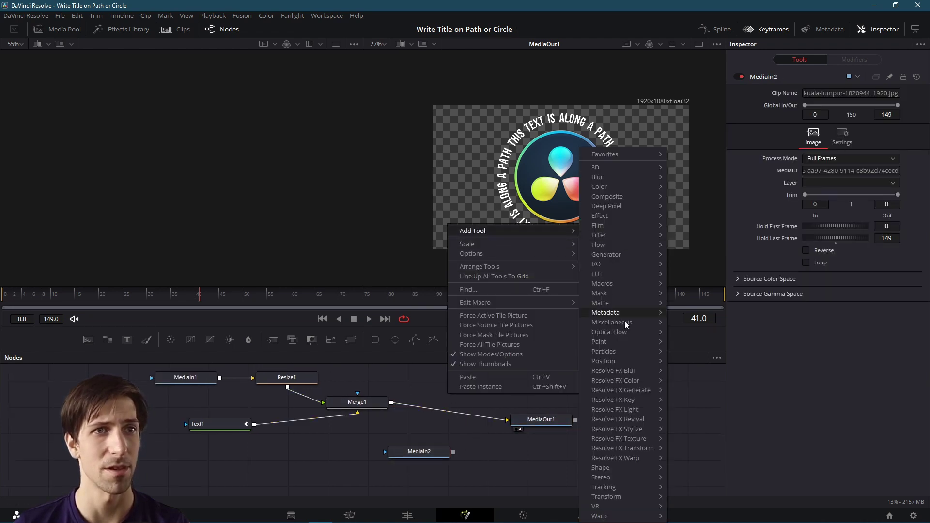
pyautogui.moveTo(625, 197)
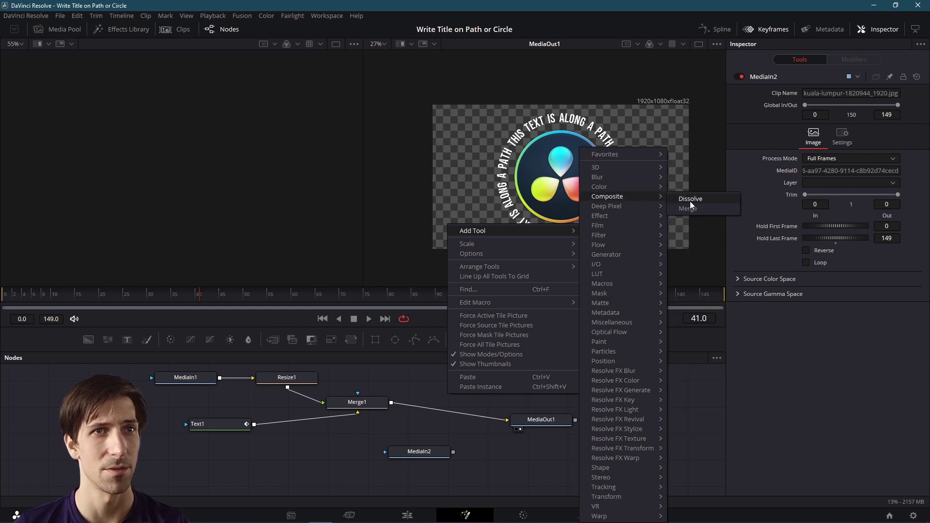
pyautogui.click(699, 209)
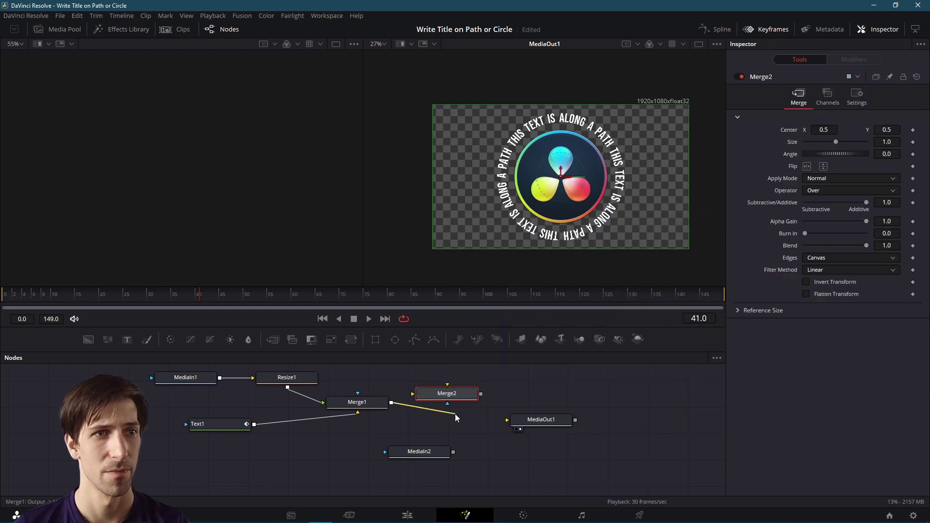
pyautogui.moveTo(455, 413); pyautogui.dragTo(414, 404)
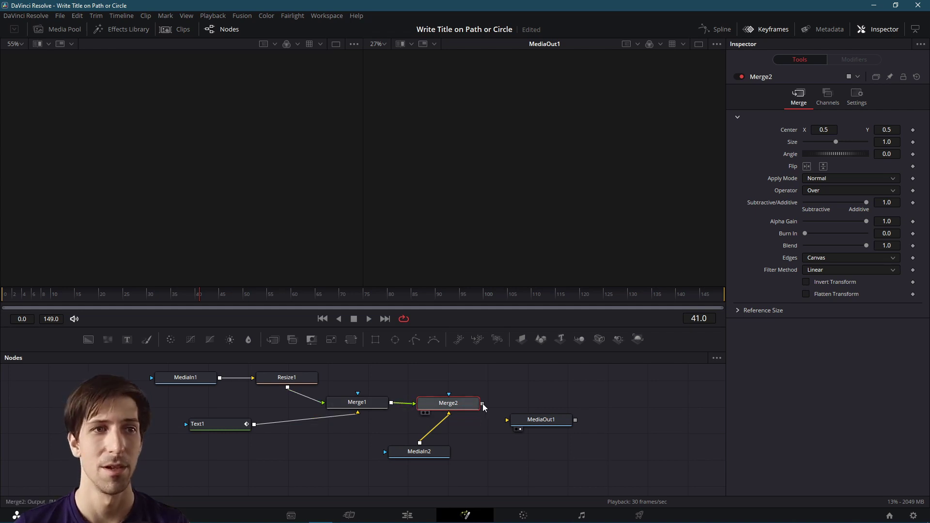
pyautogui.moveTo(482, 403); pyautogui.dragTo(517, 421)
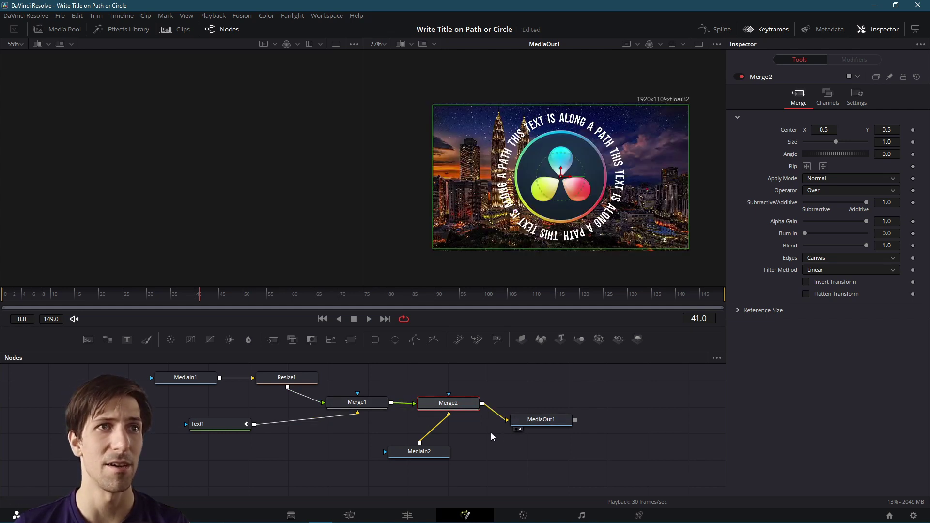
pyautogui.moveTo(419, 451); pyautogui.dragTo(375, 472)
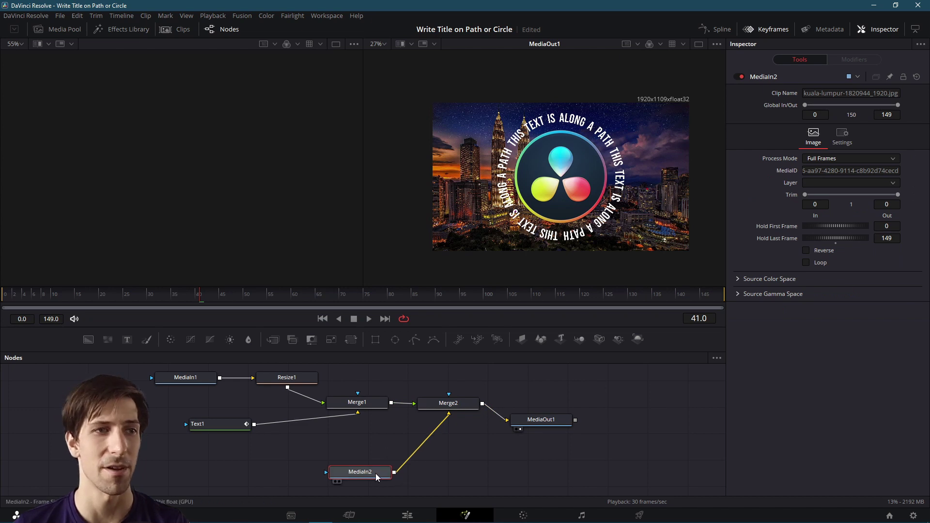
# Insert a Resize2 node after the city photo to fit it to 1920×1080
pyautogui.scroll(-1, 411, 454)
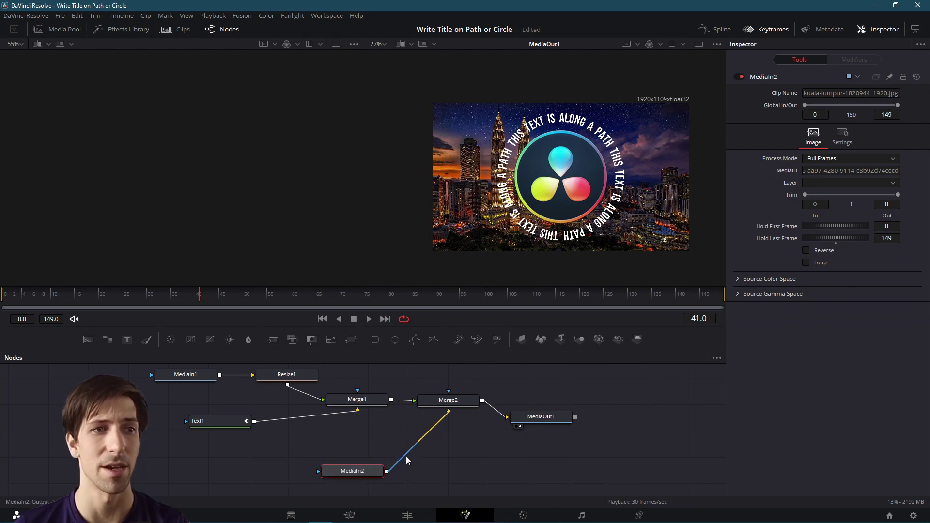
pyautogui.rightClick(410, 454)
pyautogui.moveTo(528, 294)
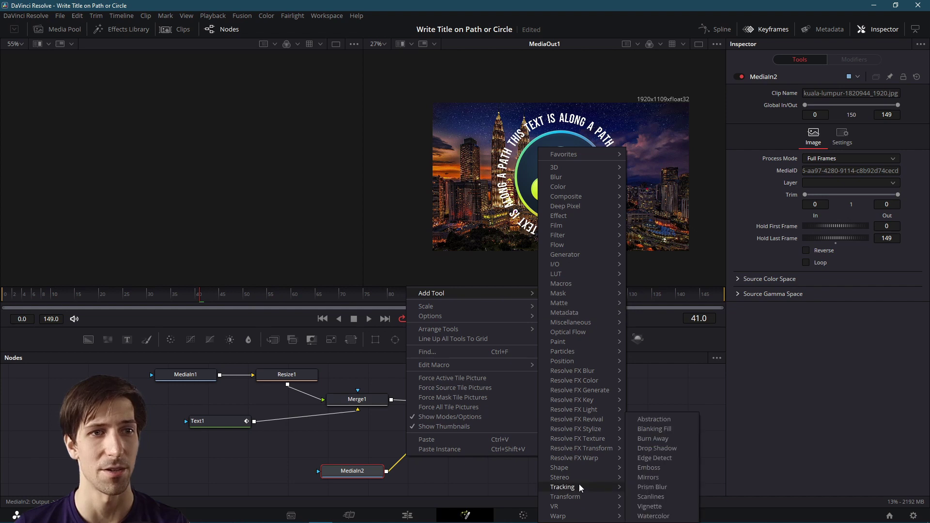
pyautogui.moveTo(586, 494)
pyautogui.click(640, 497)
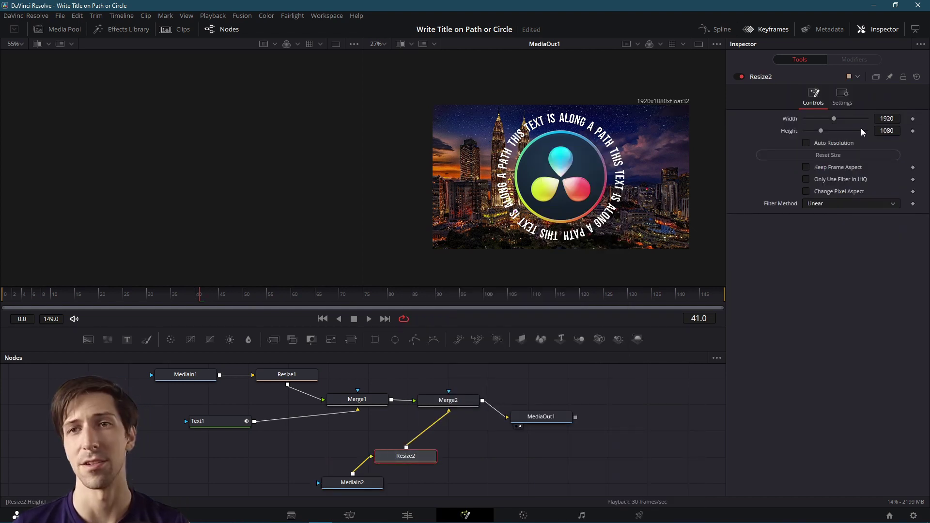
pyautogui.moveTo(365, 485); pyautogui.dragTo(333, 479)
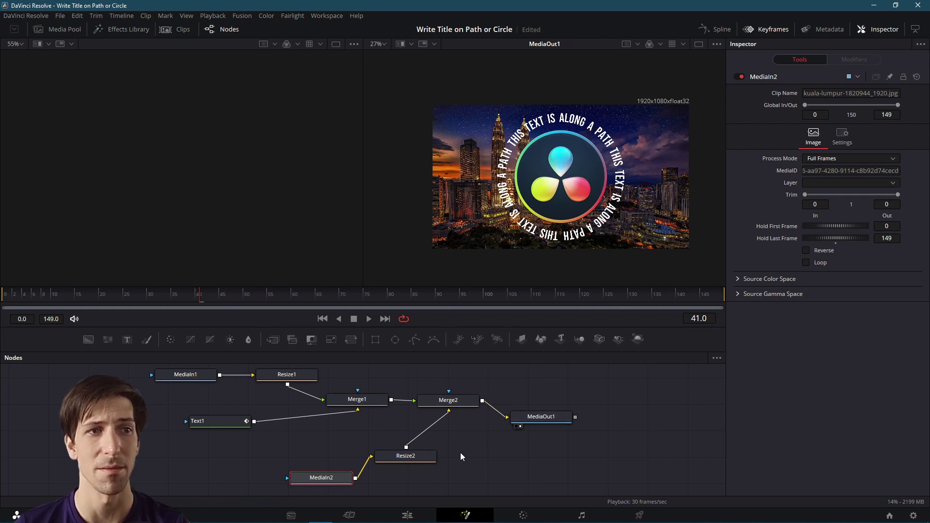
# On the Edit page, rewind to the timeline start, play the composite, then stop
pyautogui.click(407, 515)
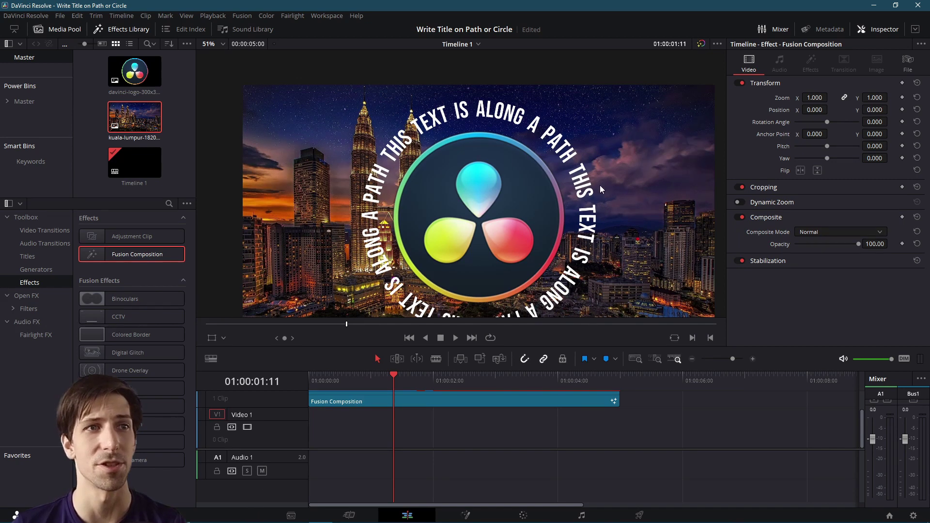
pyautogui.click(208, 323)
pyautogui.press('Home')
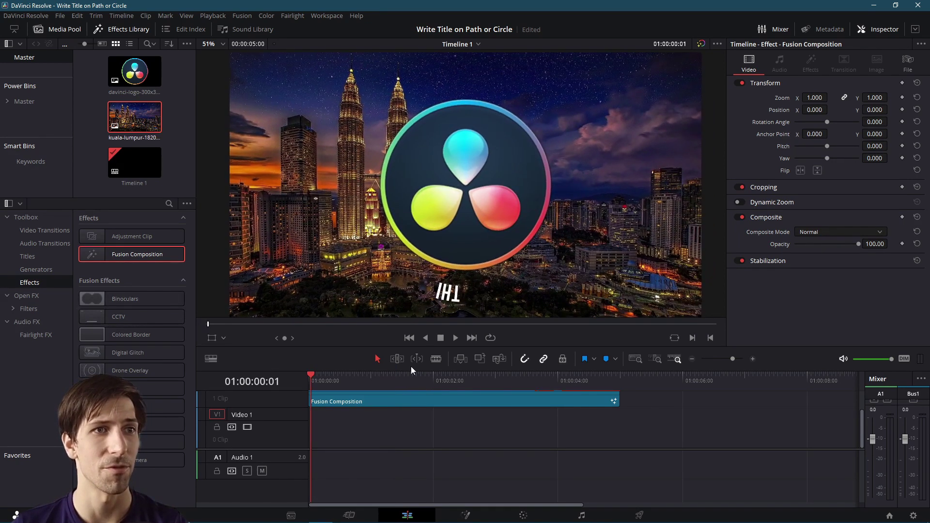
pyautogui.click(457, 338)
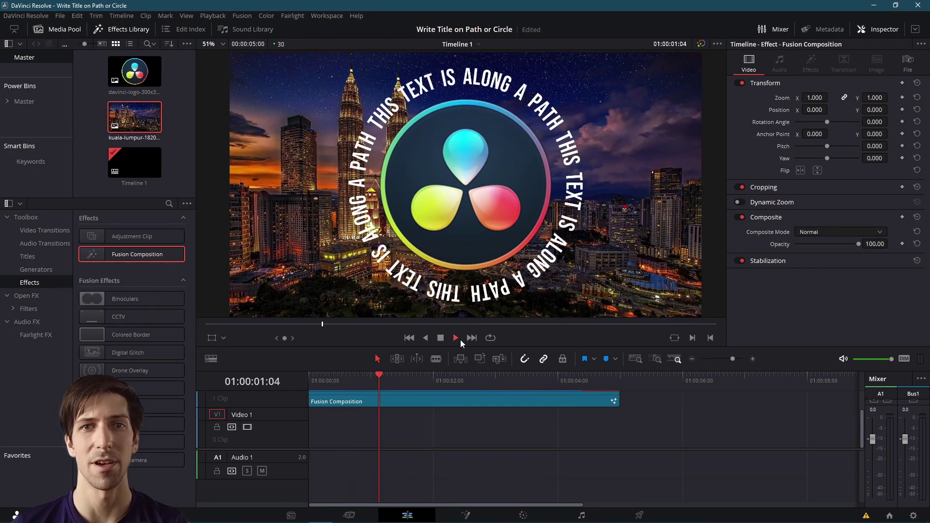
pyautogui.click(436, 339)
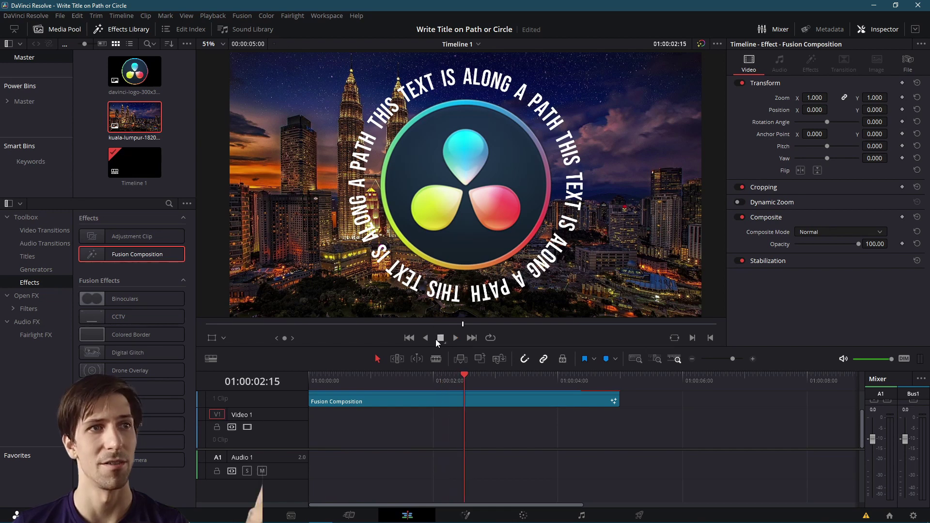